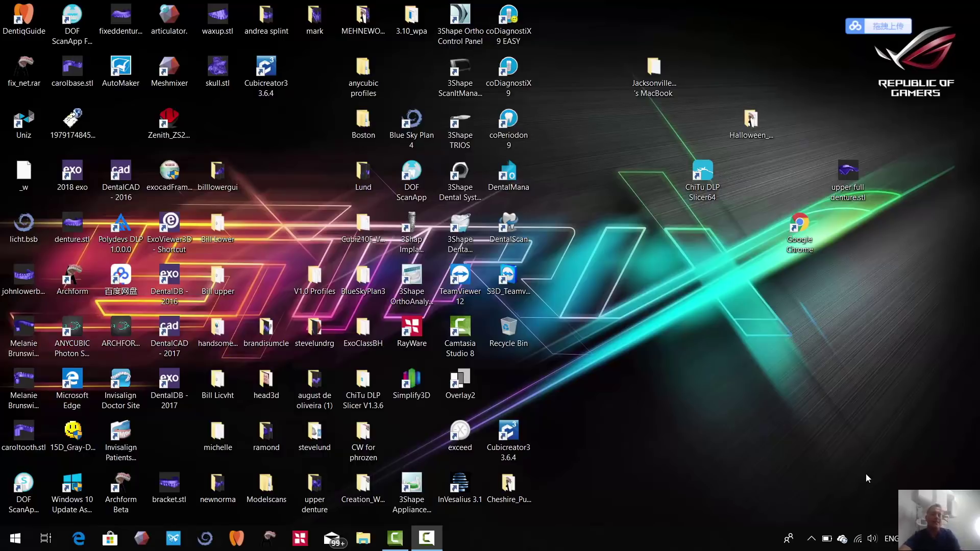
Open Google Chrome and load the Phrozen printer's control page at 192.168.0.14
double_click(803, 225)
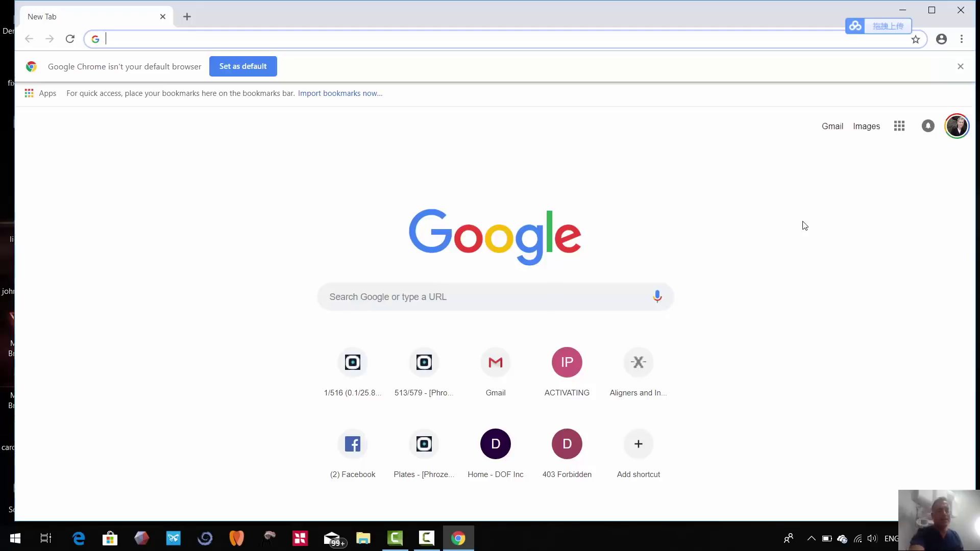
type("19")
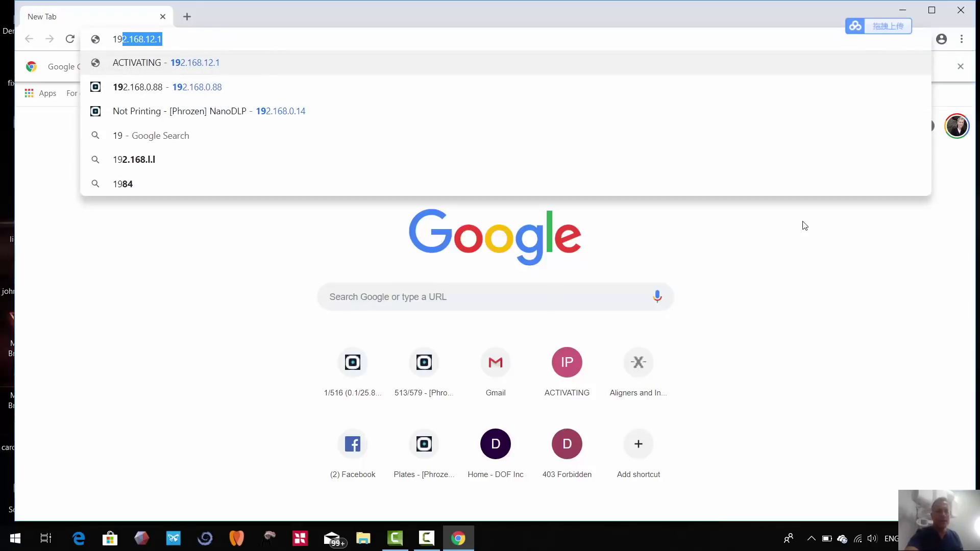
type("2")
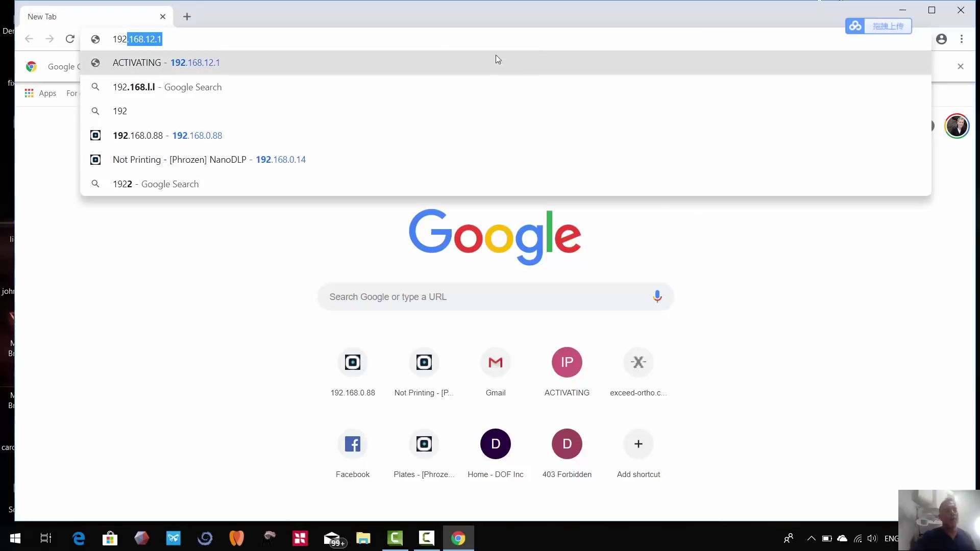
left_click(192, 40)
type("==")
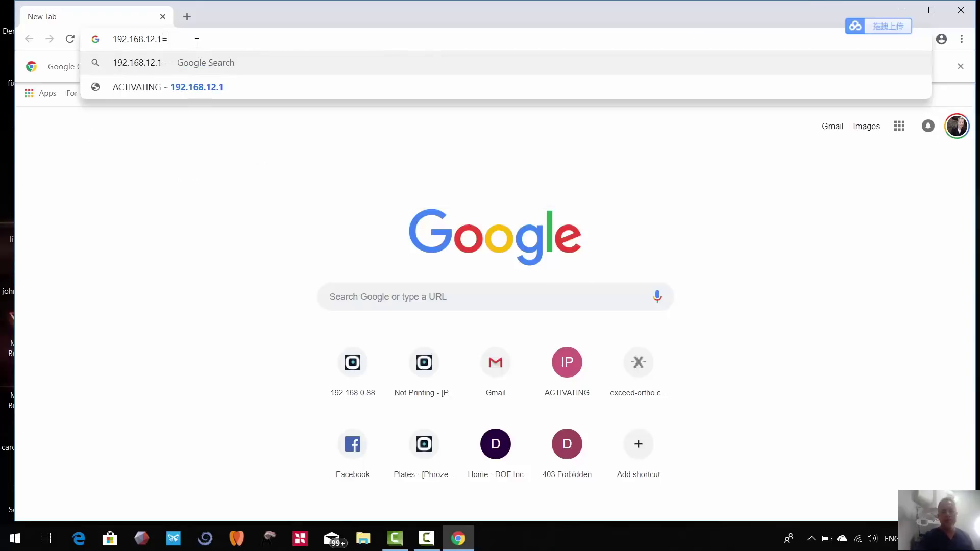
key("BackSpace")
key("BackSpace")
key("BackSpace")
key("BackSpace")
key("BackSpace")
key("BackSpace")
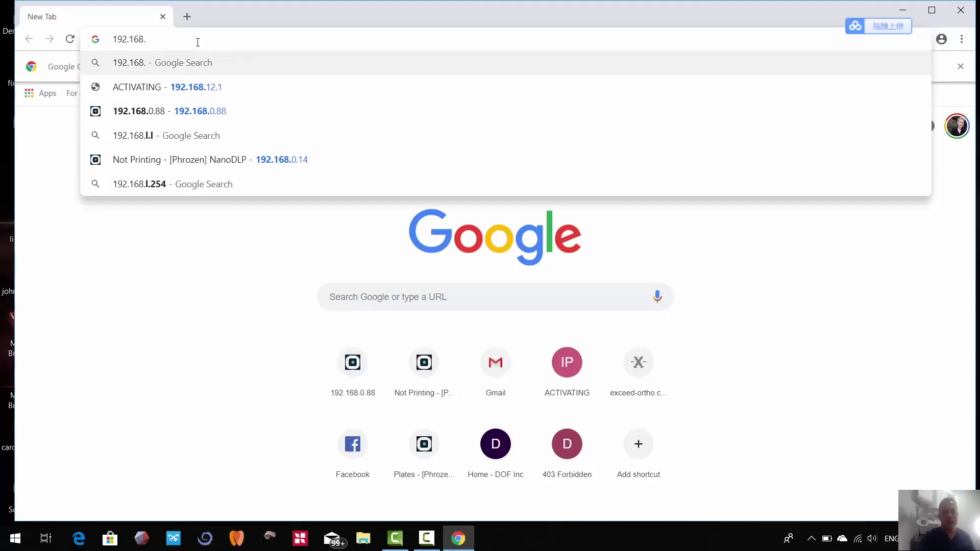
type("0.14")
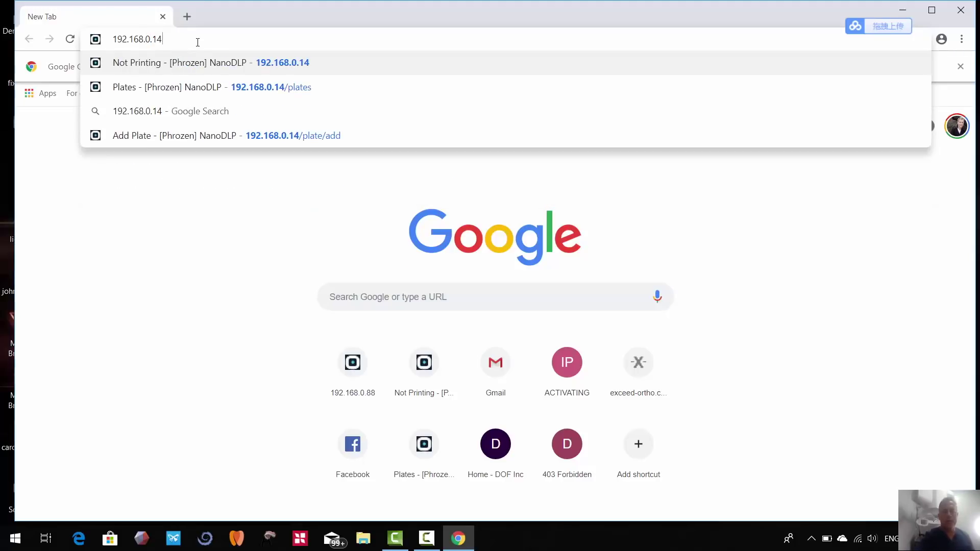
key("Return")
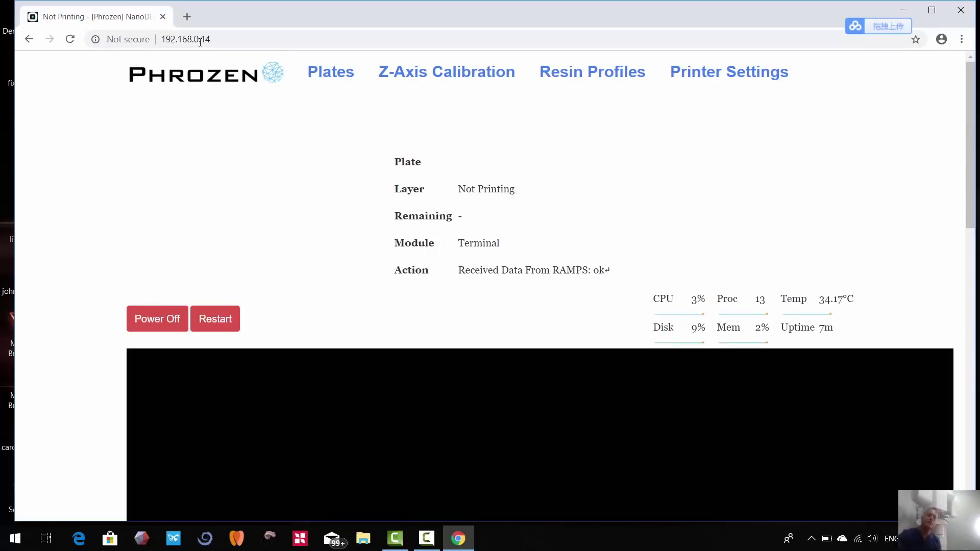
Look over the printer's status page, then review the resin profiles with their layer thicknesses and cure times
scroll(636, 435, "down", 5)
scroll(629, 436, "down", 4)
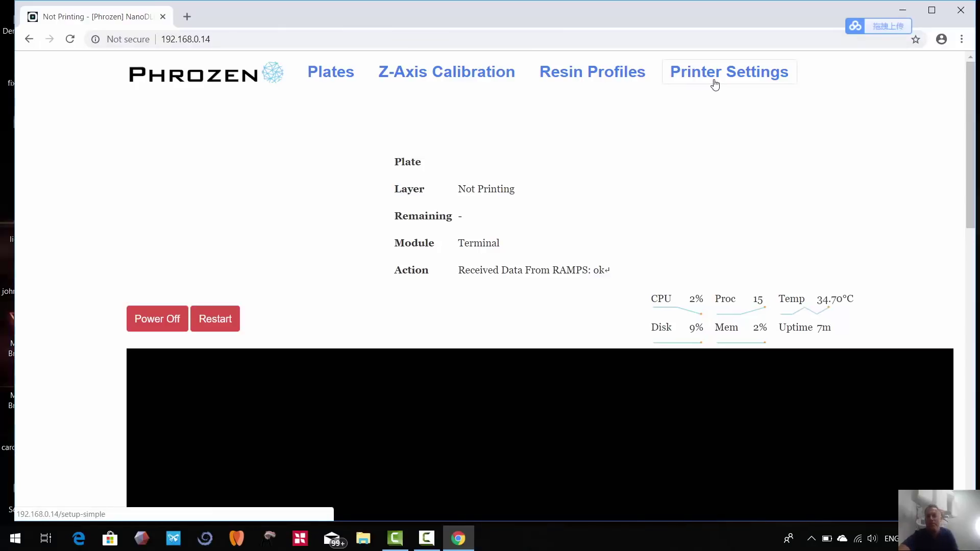
left_click(592, 78)
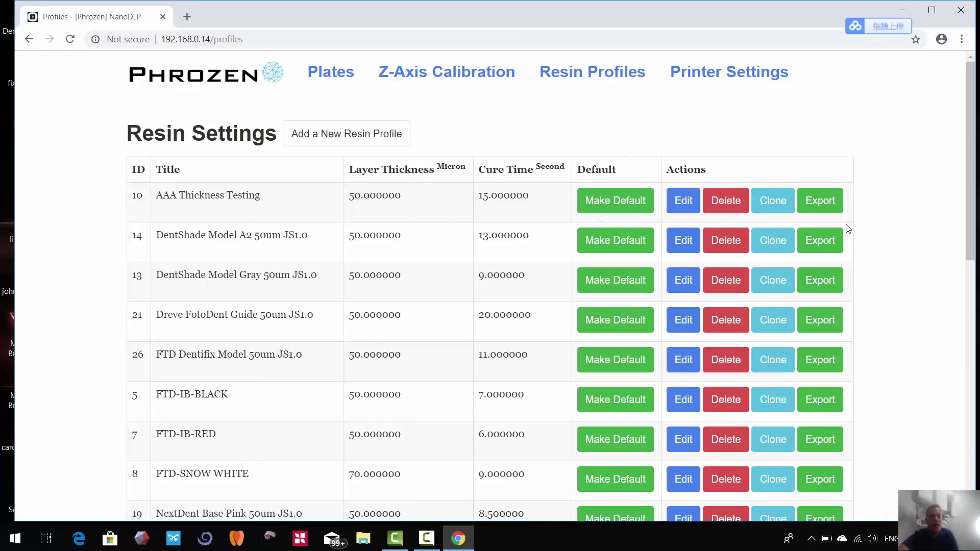
scroll(849, 231, "down", 10)
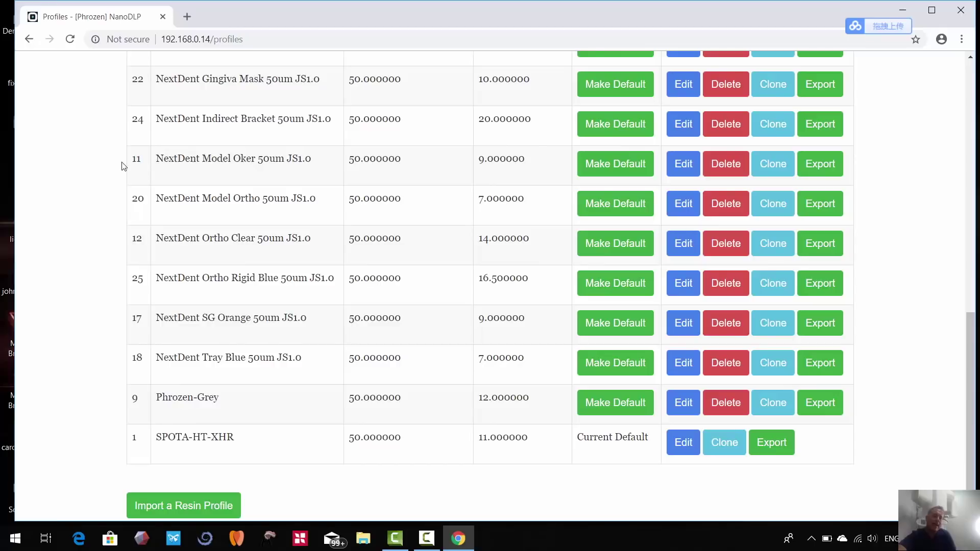
scroll(212, 341, "up", 10)
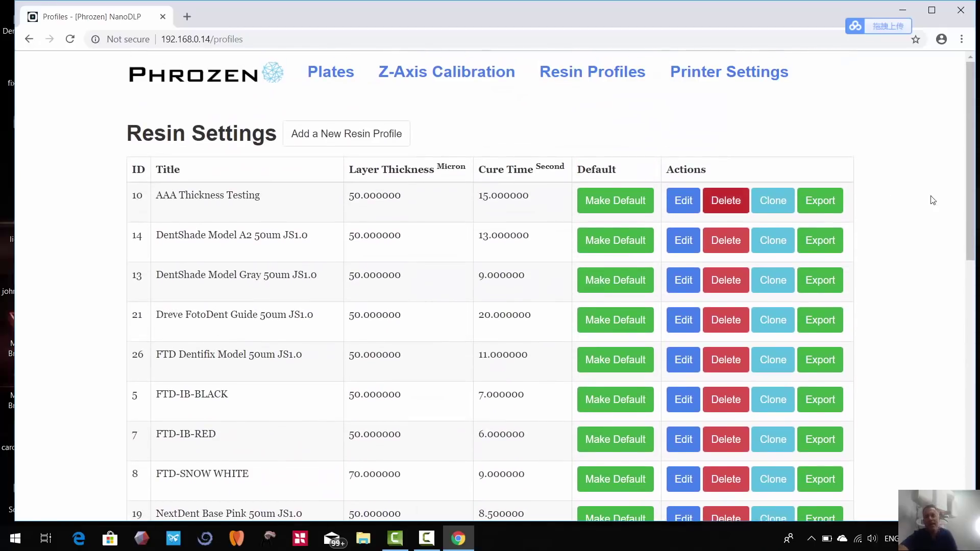
scroll(918, 227, "down", 3)
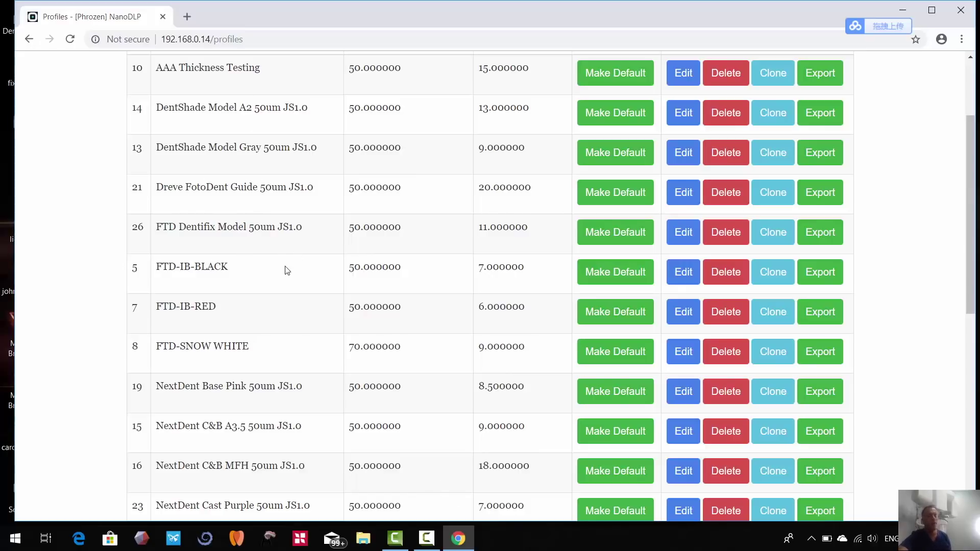
scroll(286, 273, "down", 3)
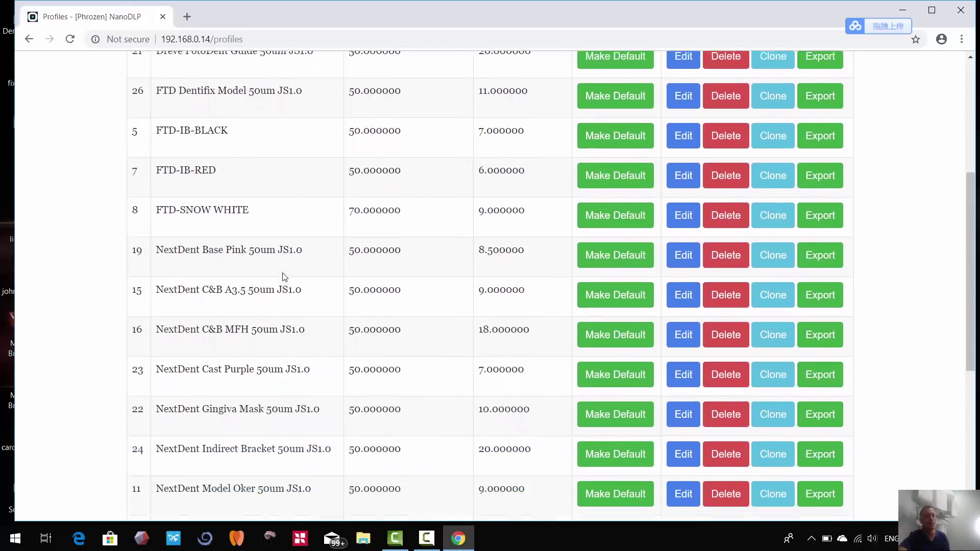
scroll(284, 277, "down", 1)
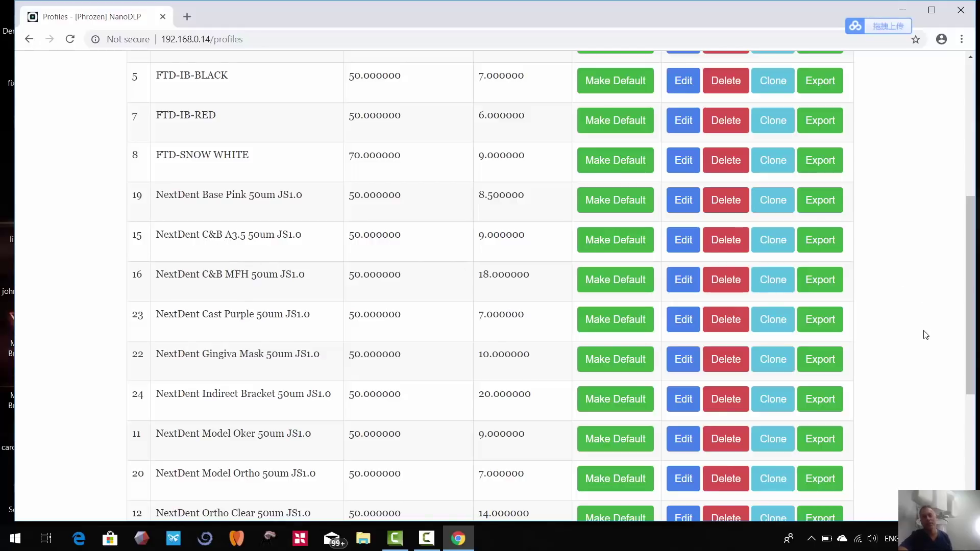
scroll(917, 331, "up", 1)
scroll(916, 331, "up", 6)
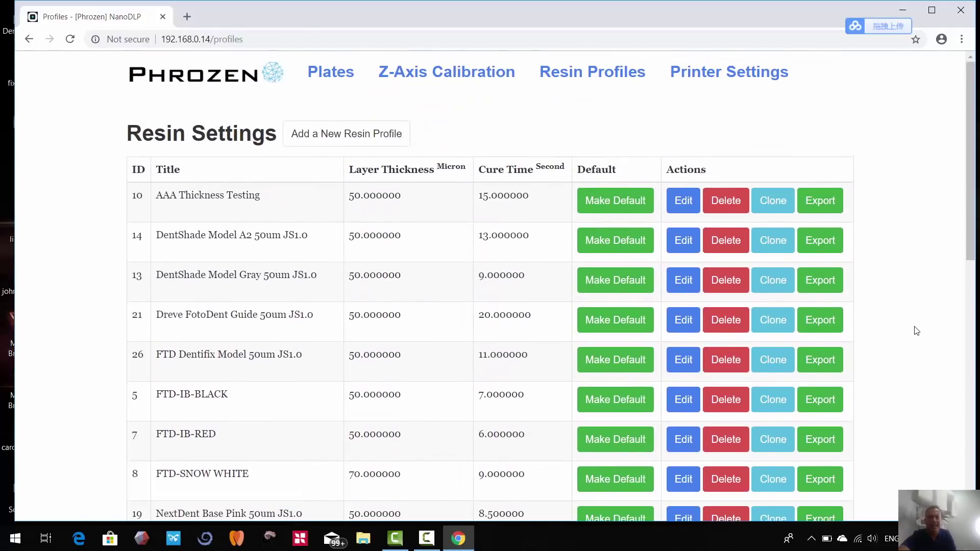
Start the floor calibration of the printer's Z-axis
left_click(429, 74)
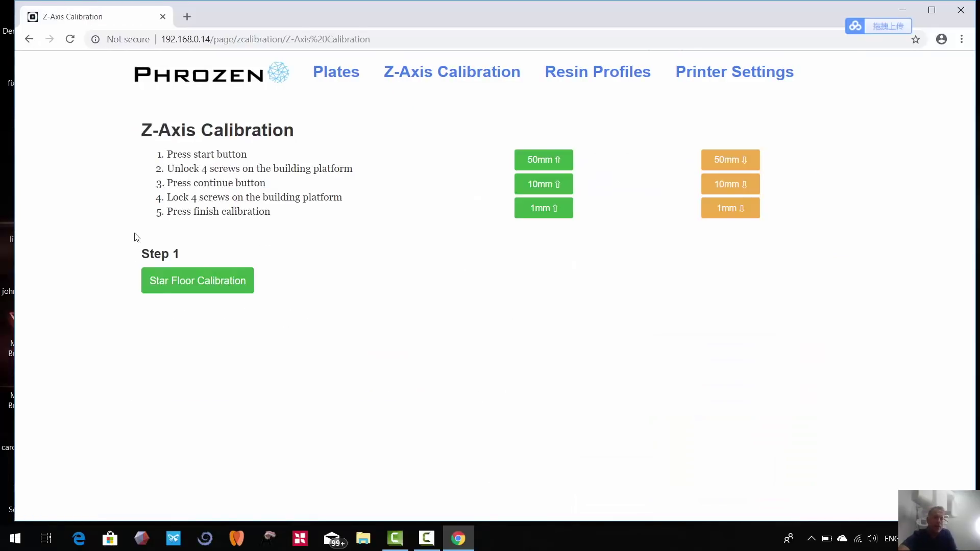
left_click(204, 282)
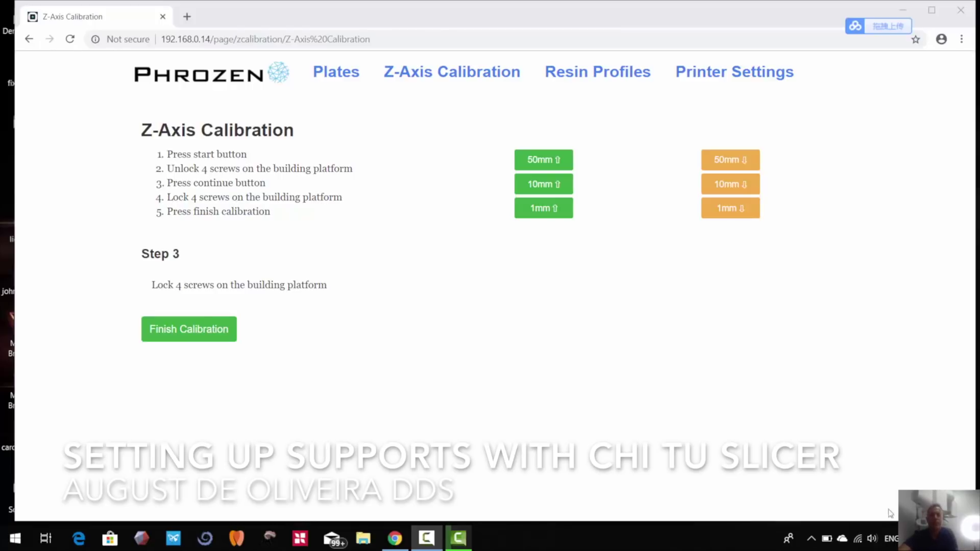
Minimize the browser, launch ChiTu DLP Slicer and examine the empty build volume
left_click(902, 12)
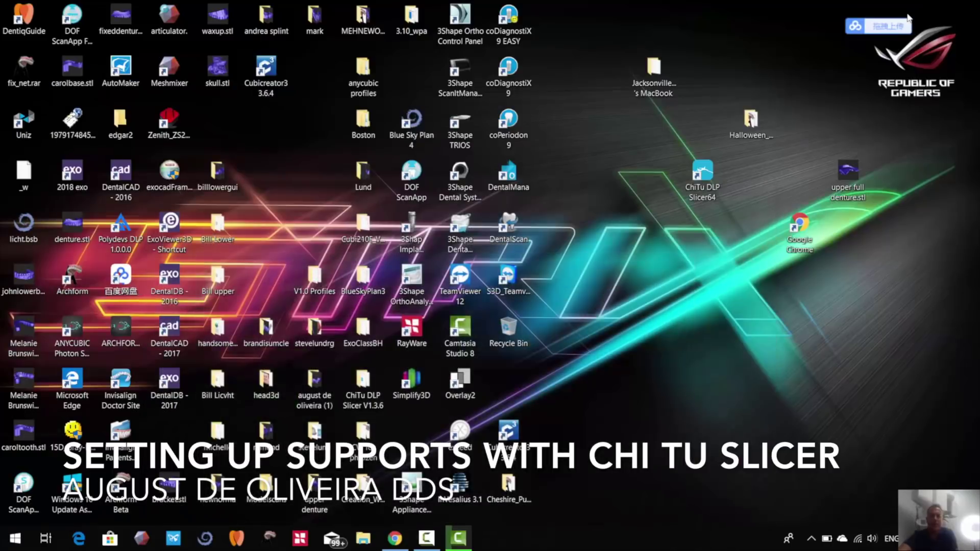
left_click(702, 172)
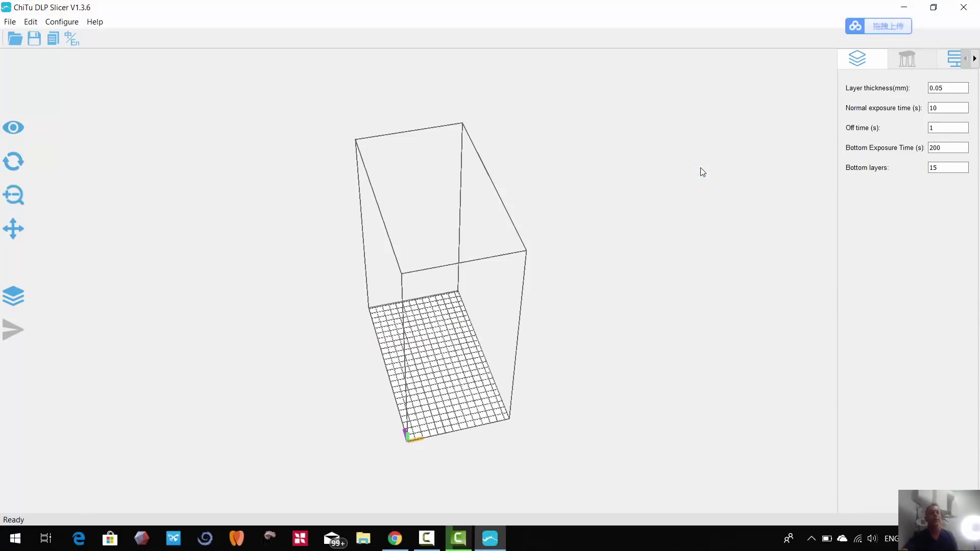
left_click_drag(514, 468, 628, 479)
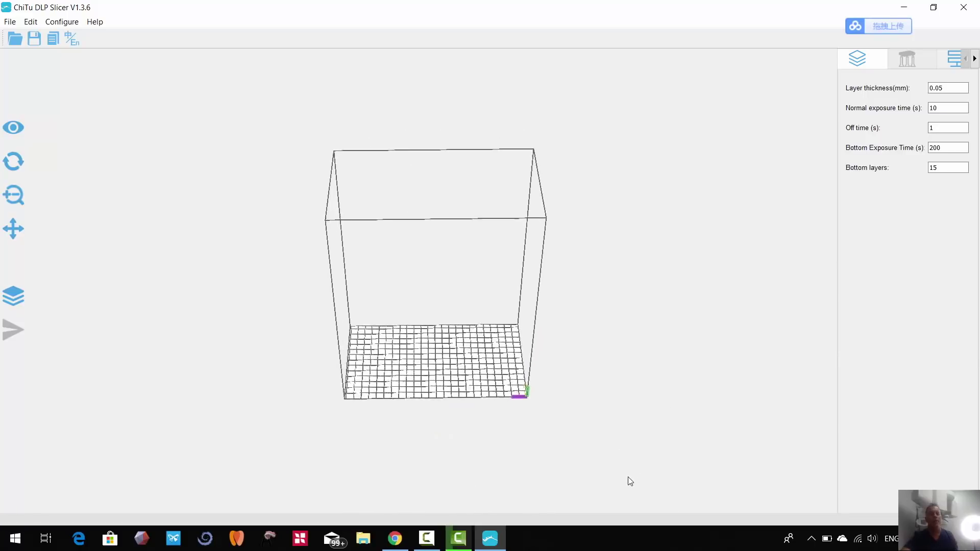
scroll(619, 468, "up", 6)
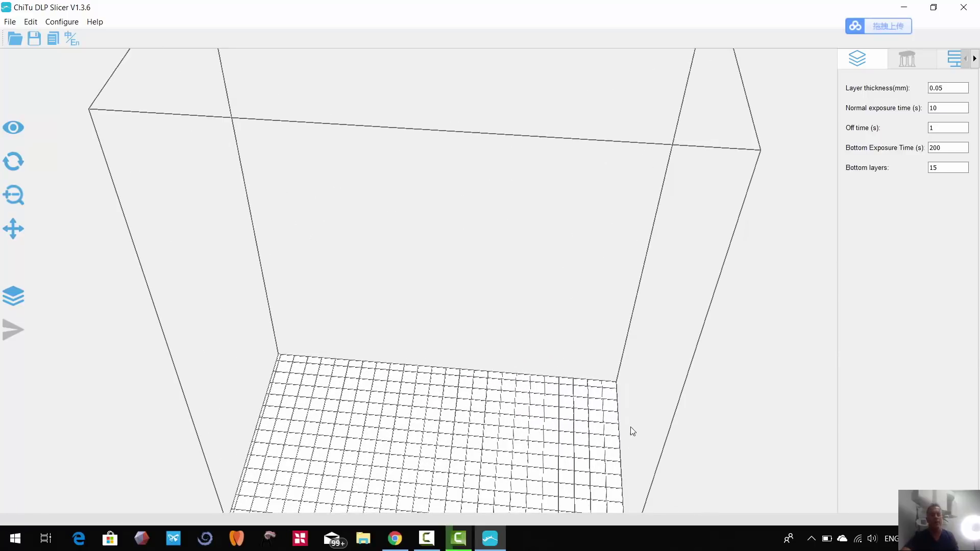
left_click_drag(610, 439, 608, 410)
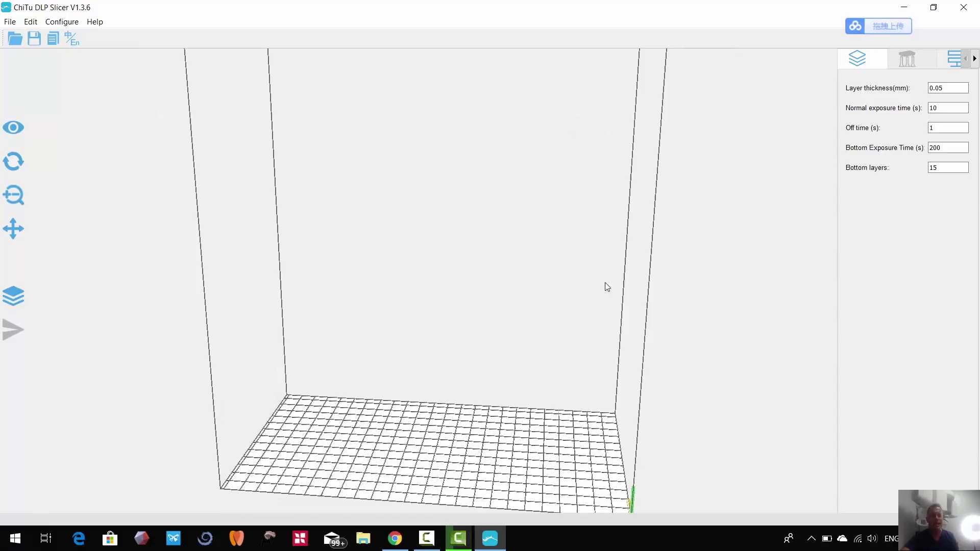
scroll(586, 363, "down", 3)
left_click_drag(585, 366, 532, 378)
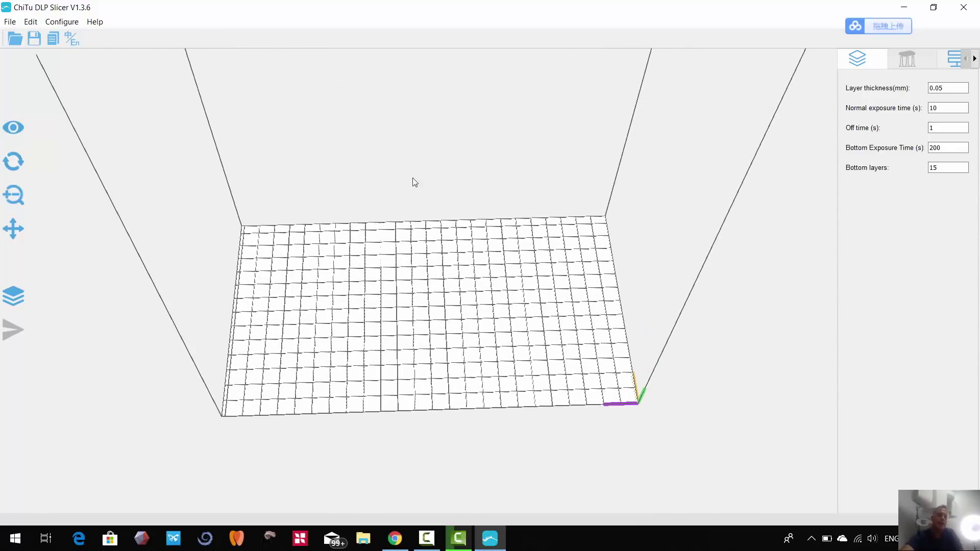
mouse_move(475, 381)
left_mouse_down()
mouse_move(463, 337)
mouse_move(476, 298)
mouse_move(470, 400)
mouse_move(479, 388)
mouse_move(466, 395)
left_mouse_up()
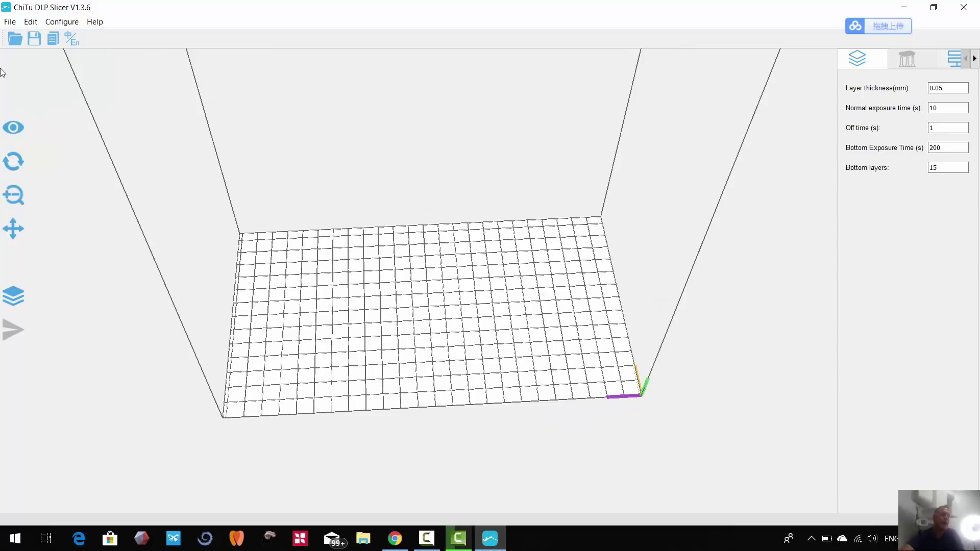
Load the denture STL model from the Desktop folder into the build volume
left_click(12, 44)
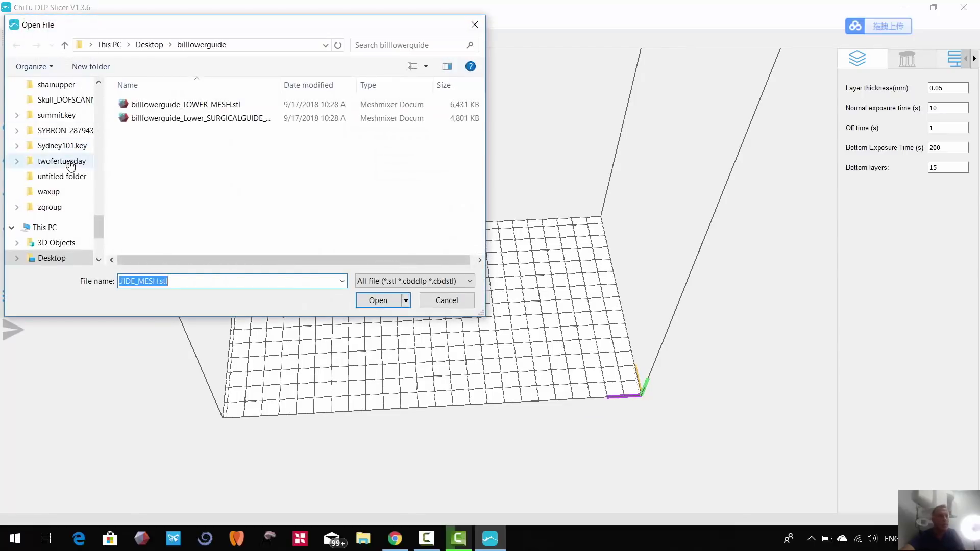
left_click_drag(99, 222, 98, 212)
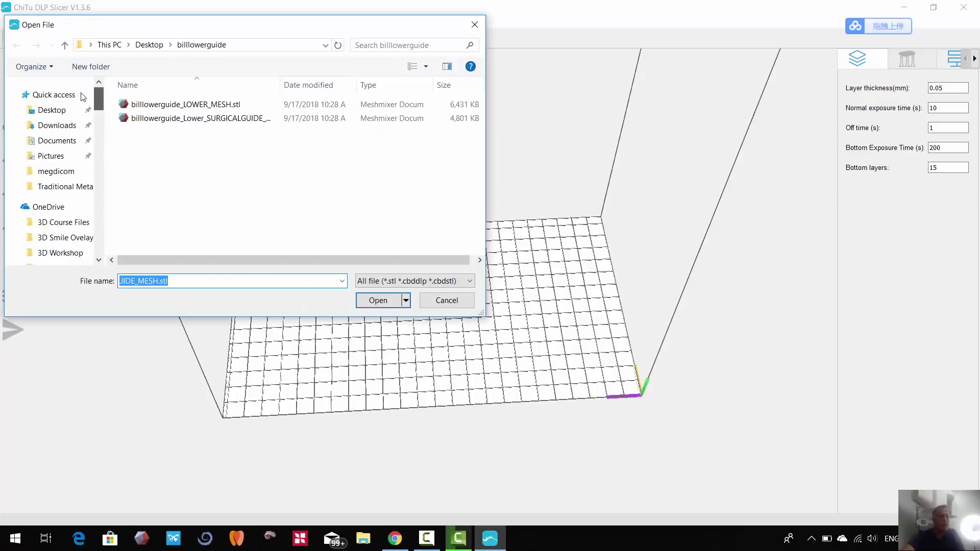
left_click(60, 110)
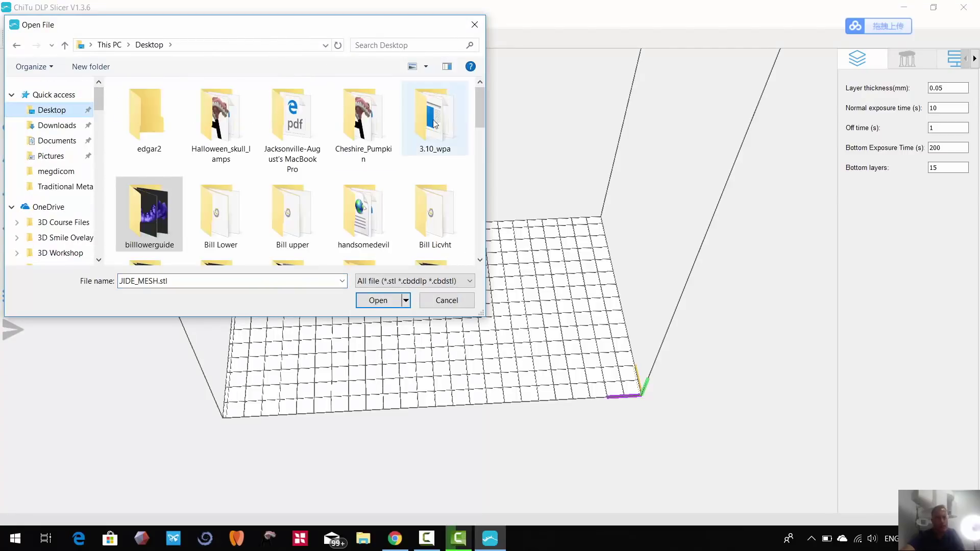
left_click_drag(482, 118, 470, 241)
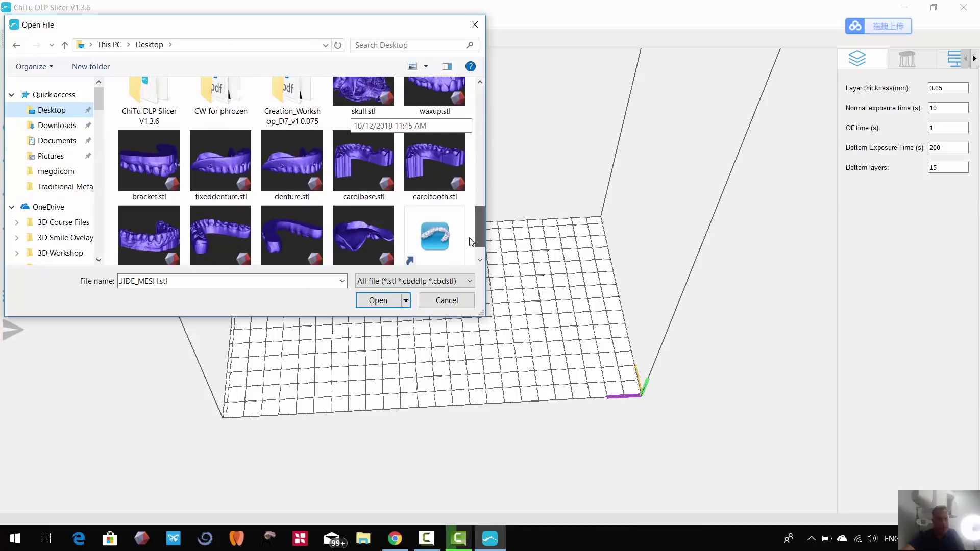
scroll(220, 210, "up", 1)
double_click(218, 176)
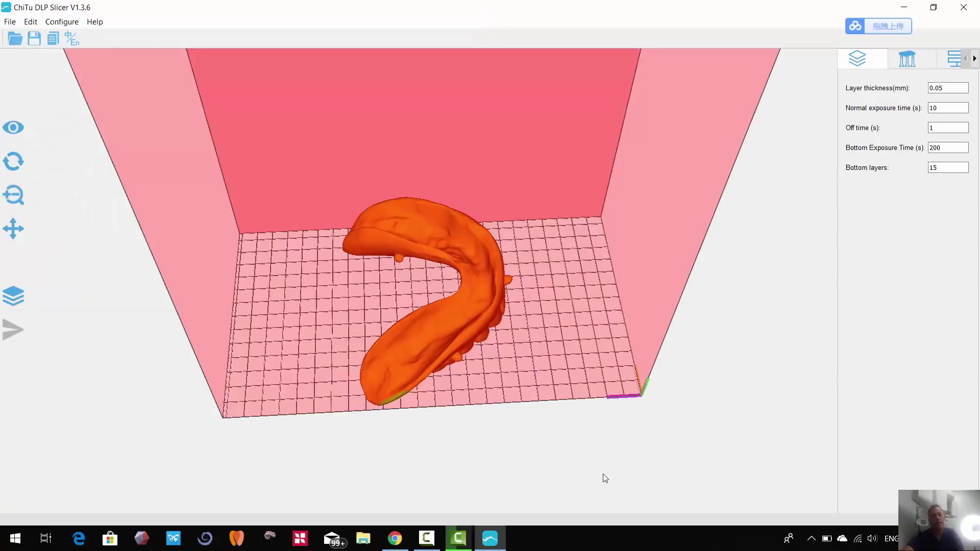
Inspect the denture's fit on the plate and show the machine settings for resolution, X, Y and Z size, and light curing type
left_click_drag(604, 477, 387, 442)
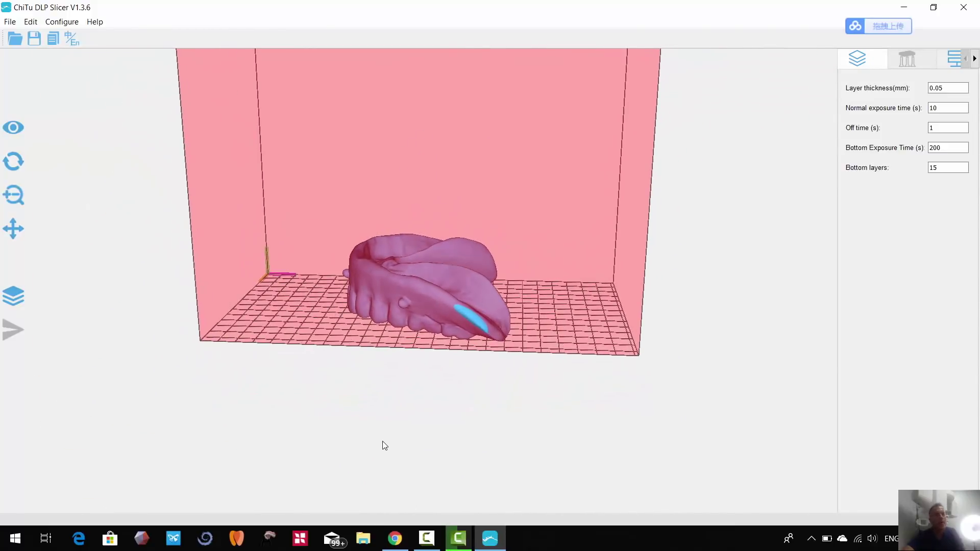
left_click(62, 22)
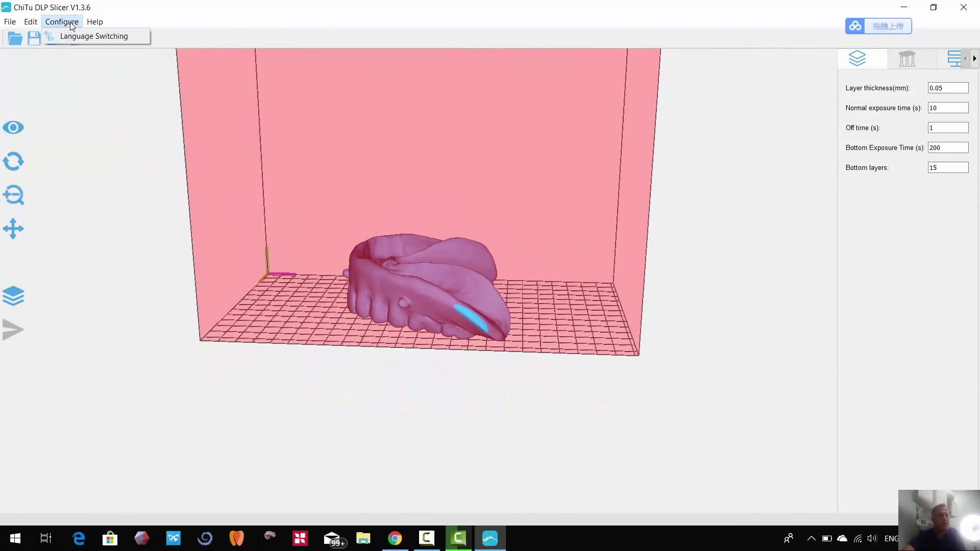
mouse_move(5, 23)
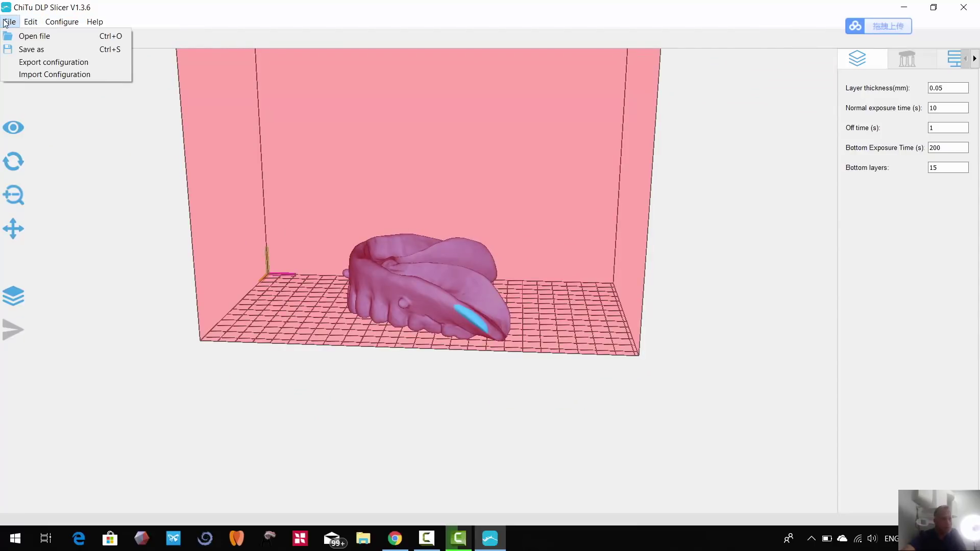
mouse_move(94, 22)
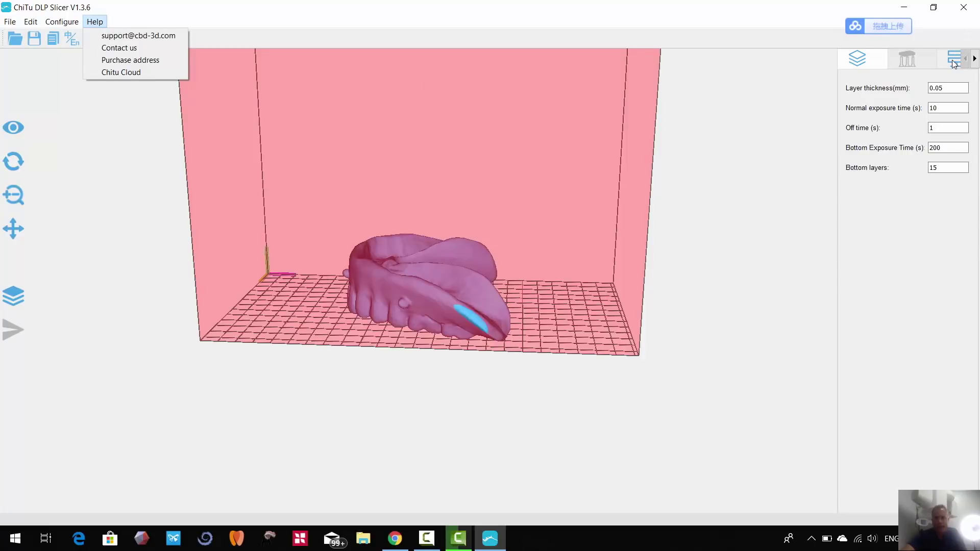
left_click(953, 61)
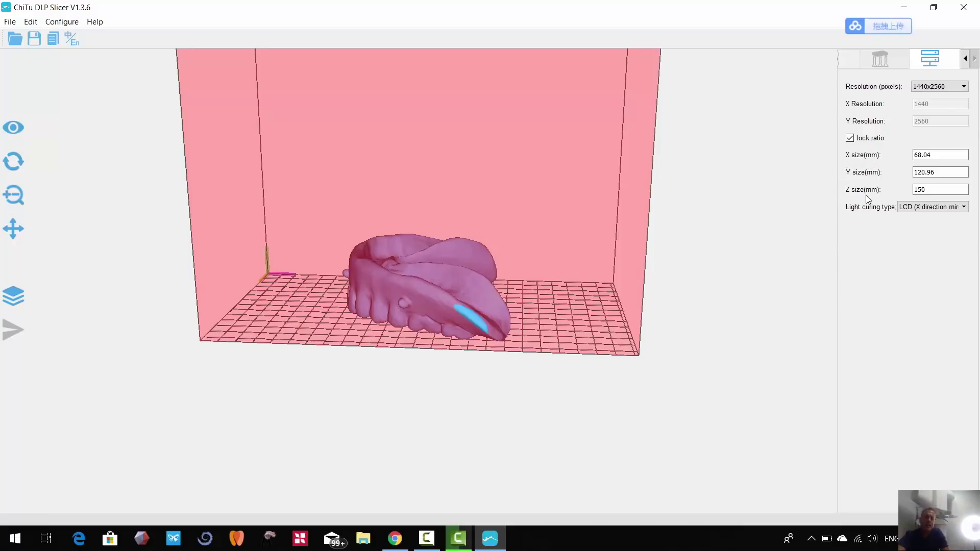
left_click_drag(569, 221, 799, 158)
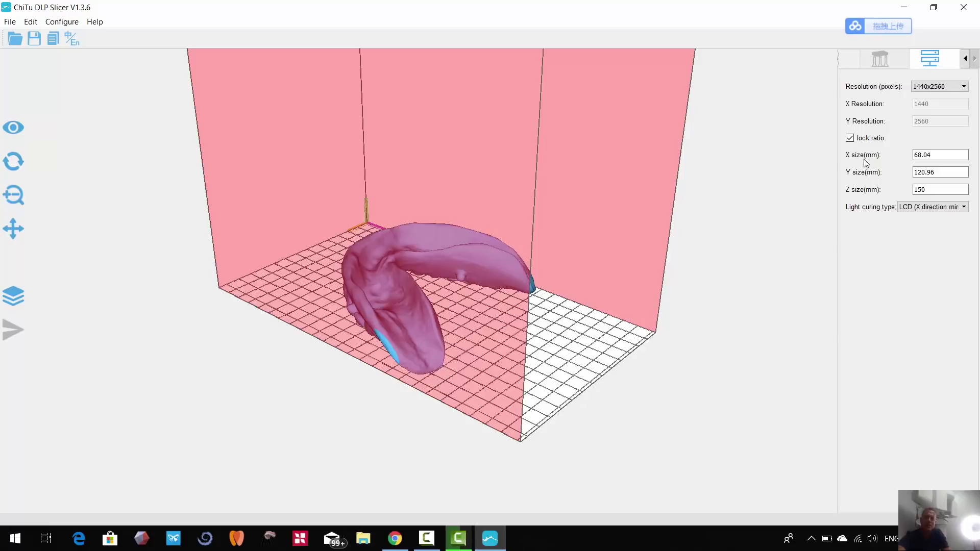
Rotate the denture model 89° about the Z axis so it lies lengthwise on the build plate
left_click_drag(774, 299, 739, 365)
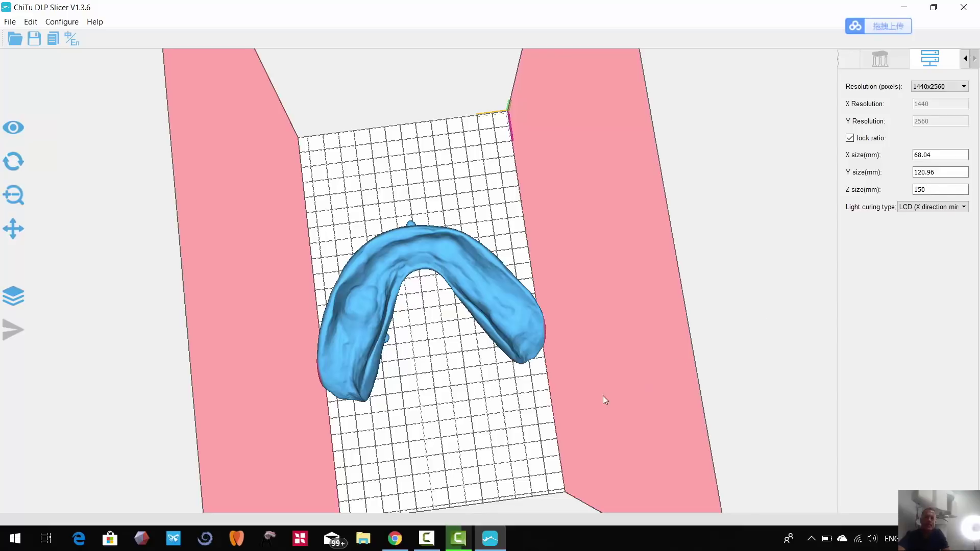
left_click_drag(602, 396, 288, 380)
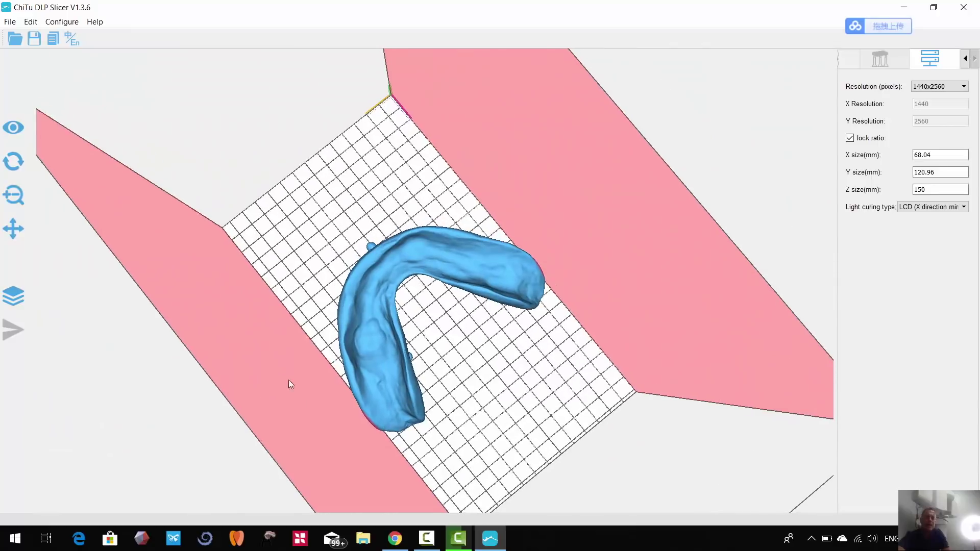
left_click(385, 300)
left_click_drag(510, 438, 406, 377)
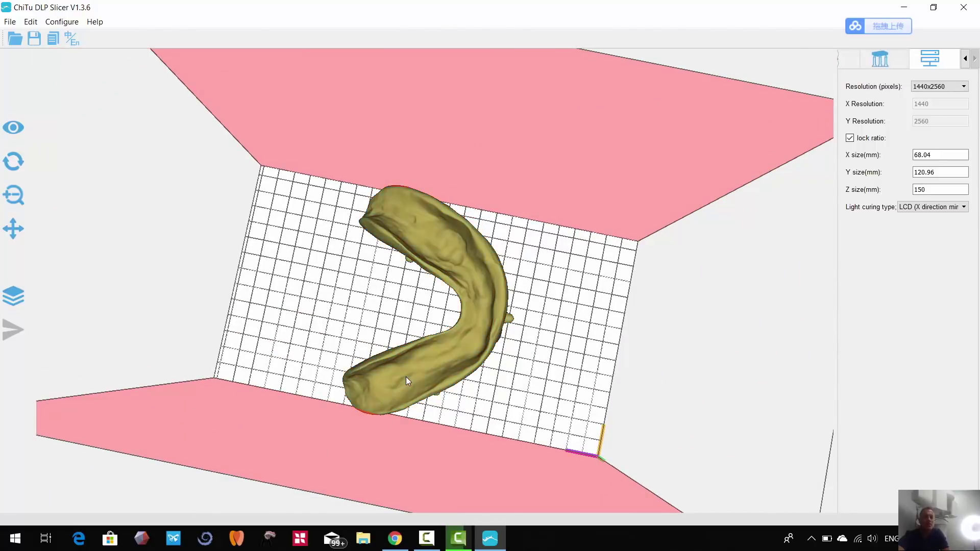
left_click(19, 167)
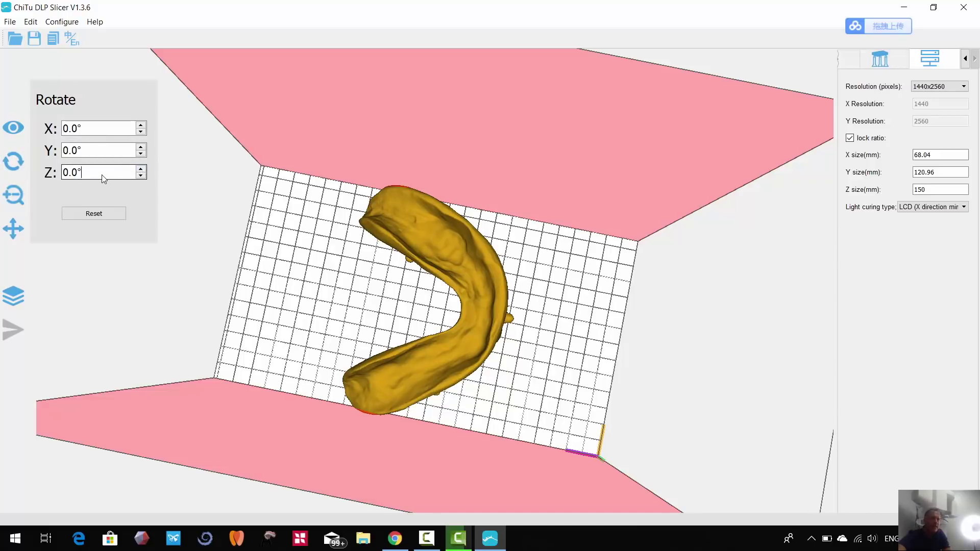
left_click_drag(101, 176, 65, 174)
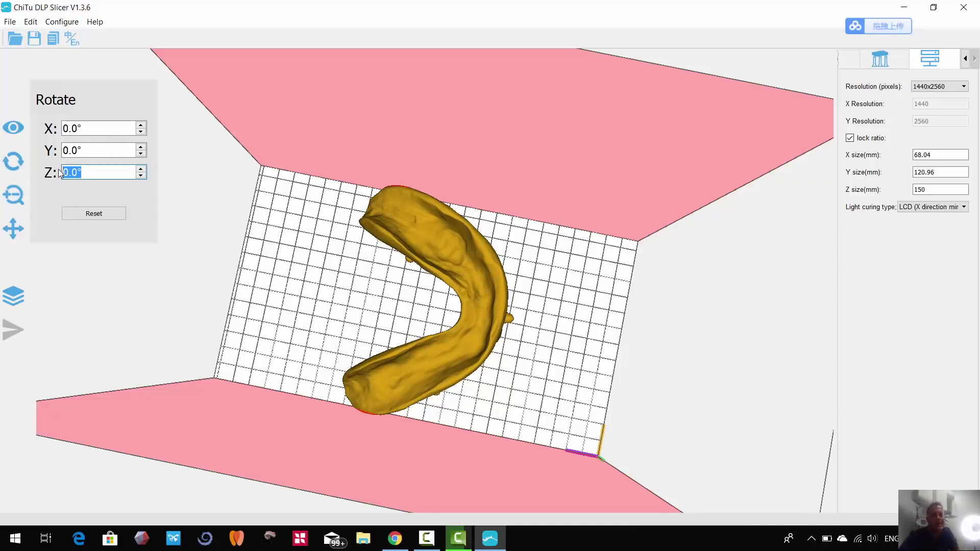
type("8")
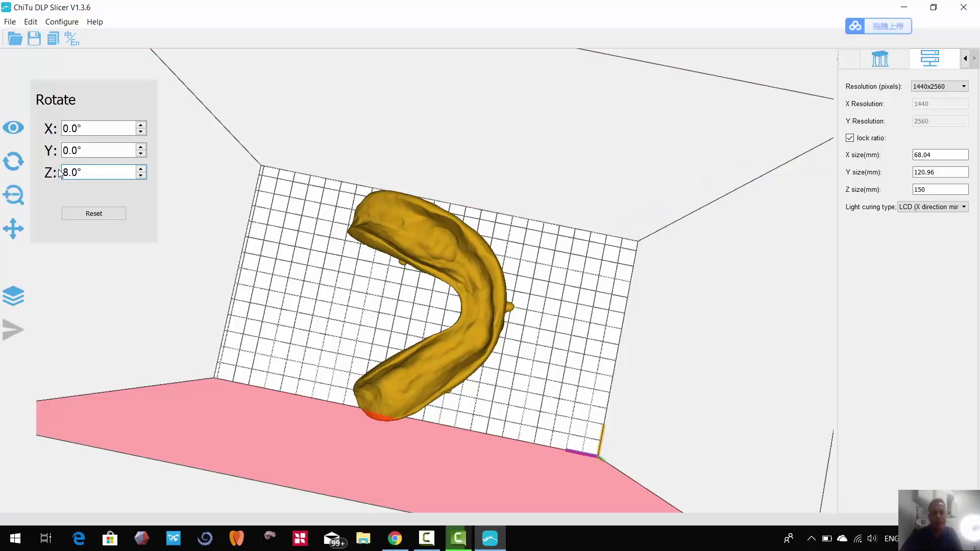
type("9")
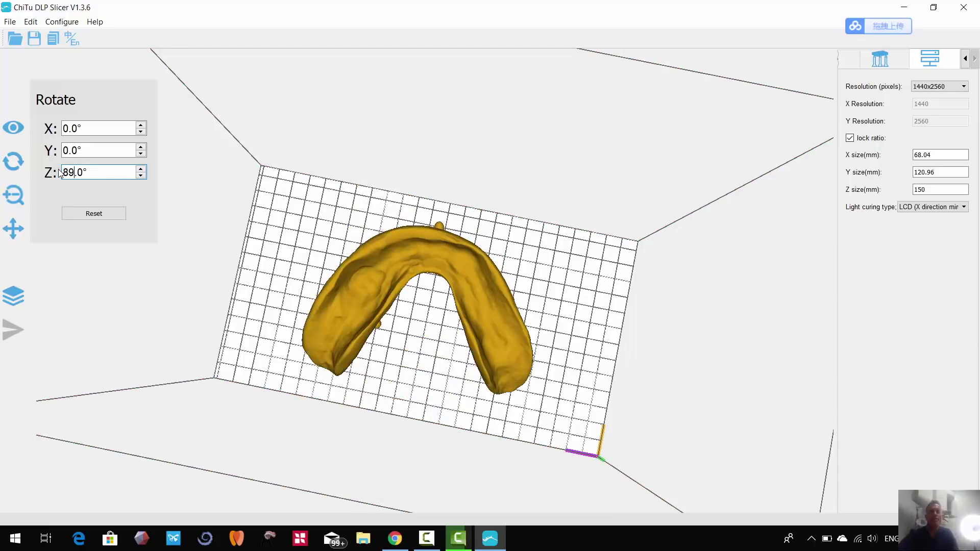
Rotate the denture model 90° about the X axis to stand it upright on the build plate
left_click_drag(680, 476, 572, 378)
left_click(473, 274)
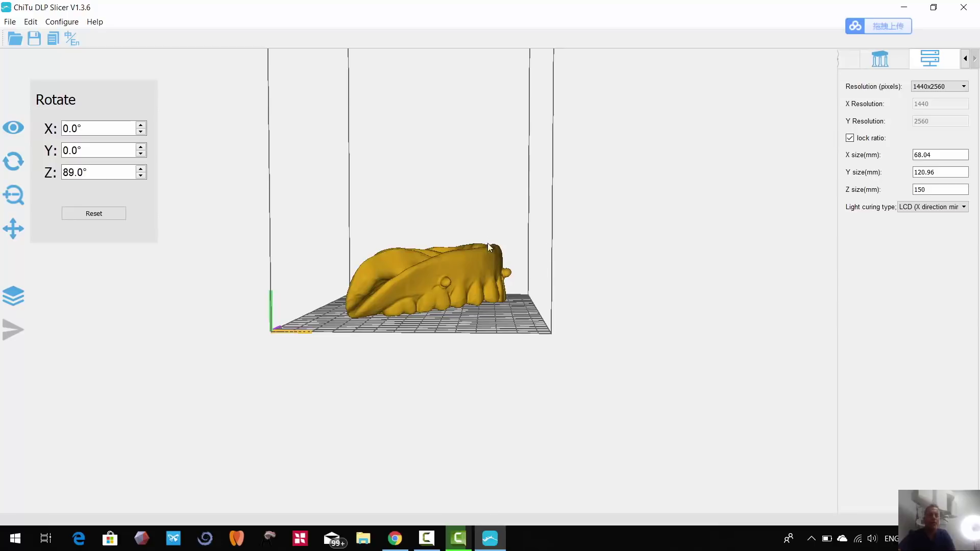
mouse_move(487, 243)
left_mouse_down()
mouse_move(489, 276)
mouse_move(503, 278)
mouse_move(493, 254)
left_mouse_up()
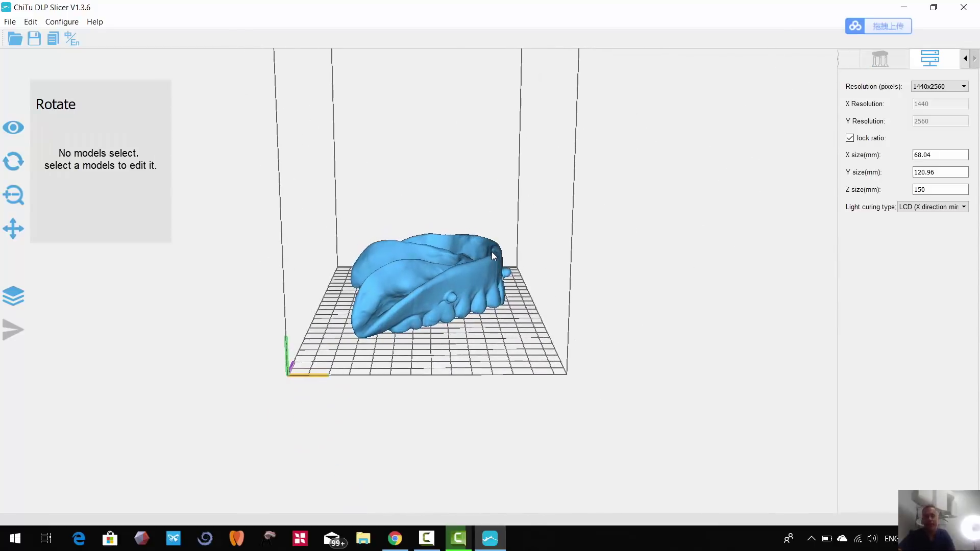
left_click(18, 164)
left_click(18, 163)
left_click(405, 297)
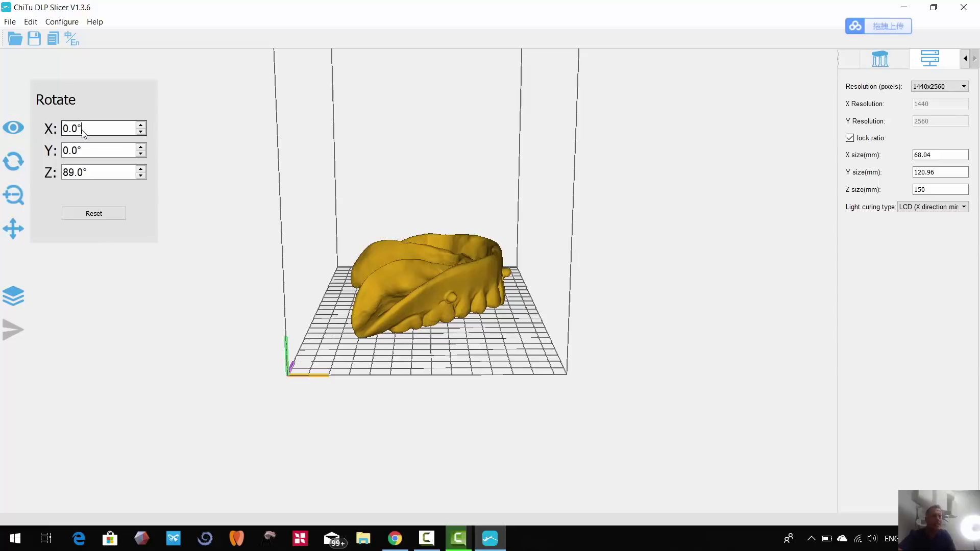
left_click_drag(90, 131, 47, 134)
type("90")
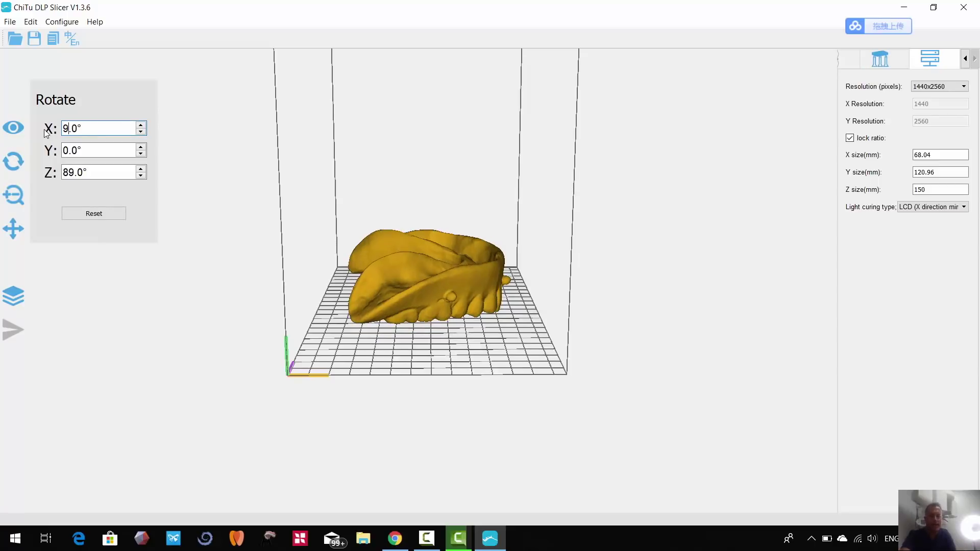
left_click(470, 333)
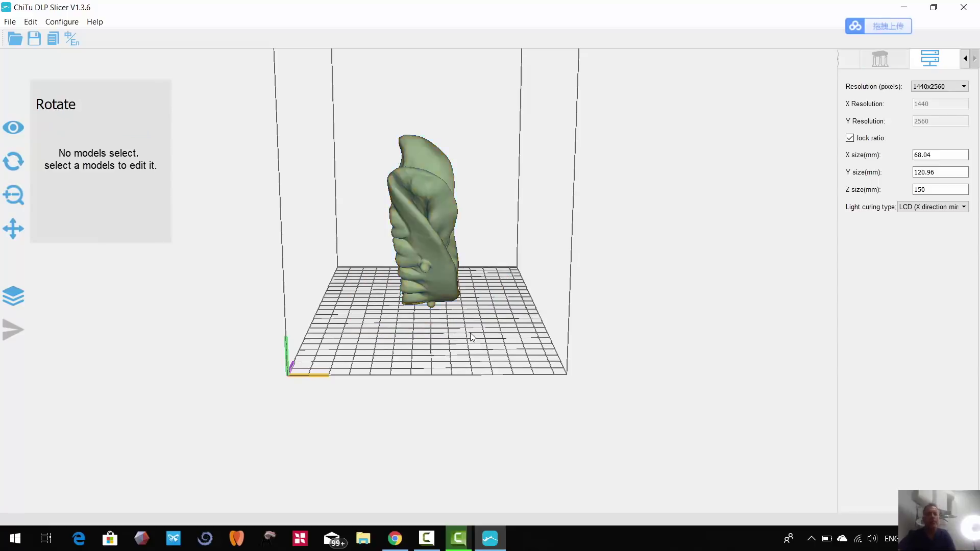
Generate automatic medium platform supports for the upright denture and inspect them from several sides
left_click_drag(470, 333, 378, 312)
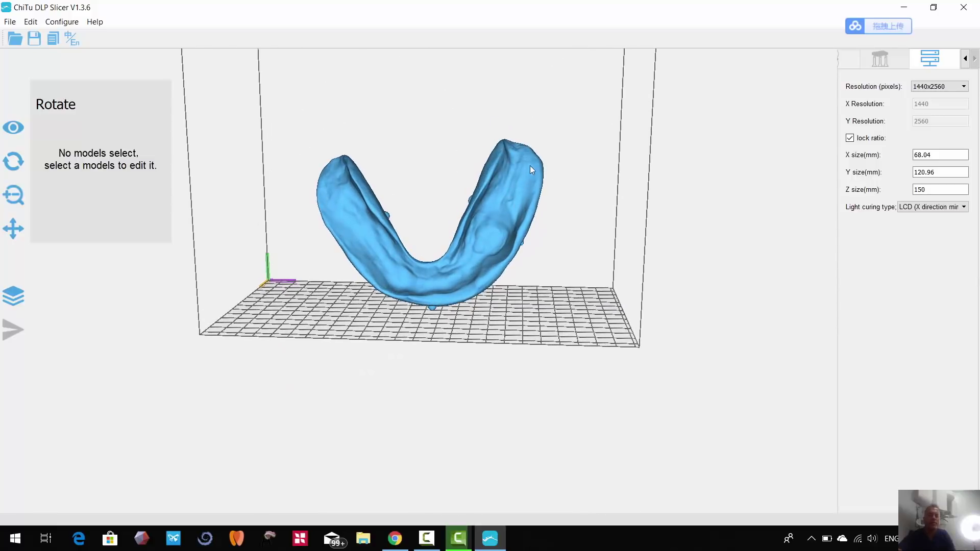
left_click_drag(502, 356, 410, 354)
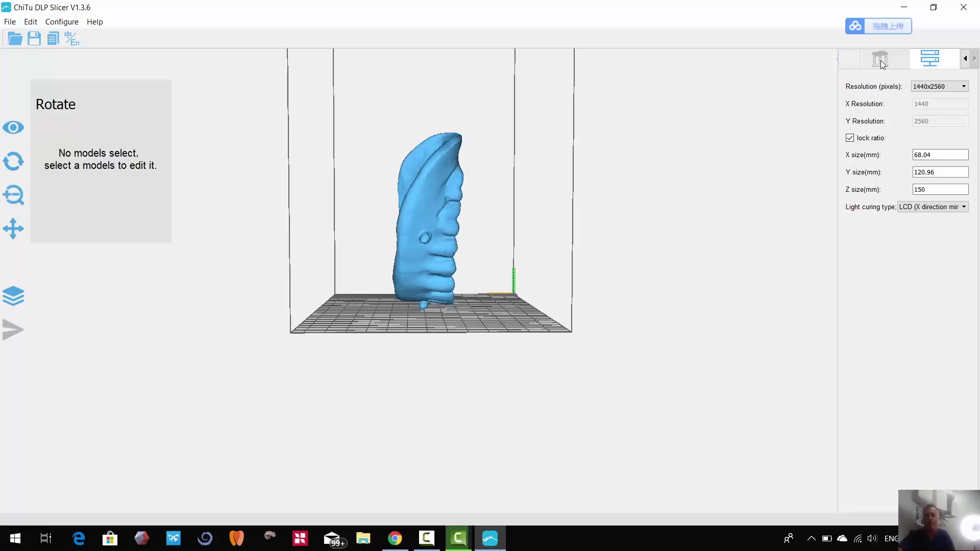
left_click(426, 233)
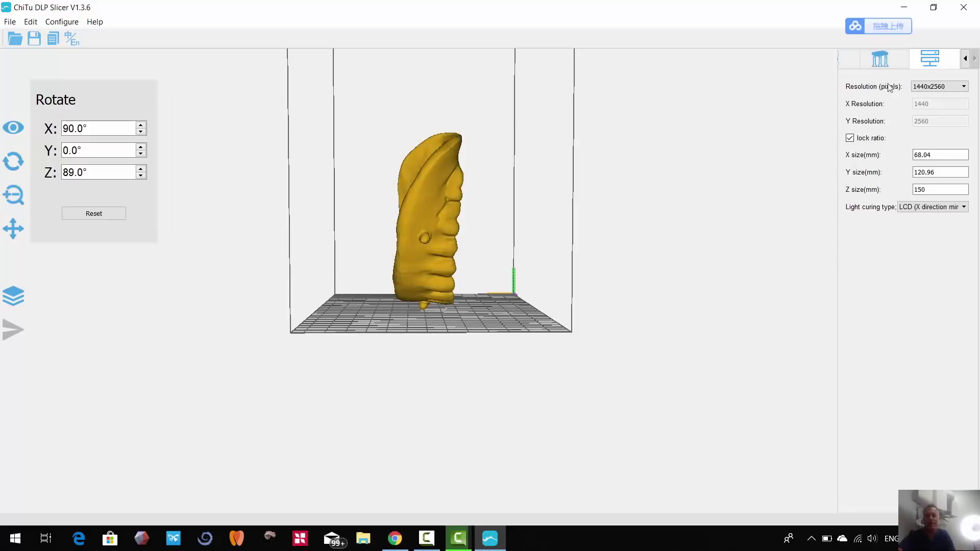
left_click(879, 59)
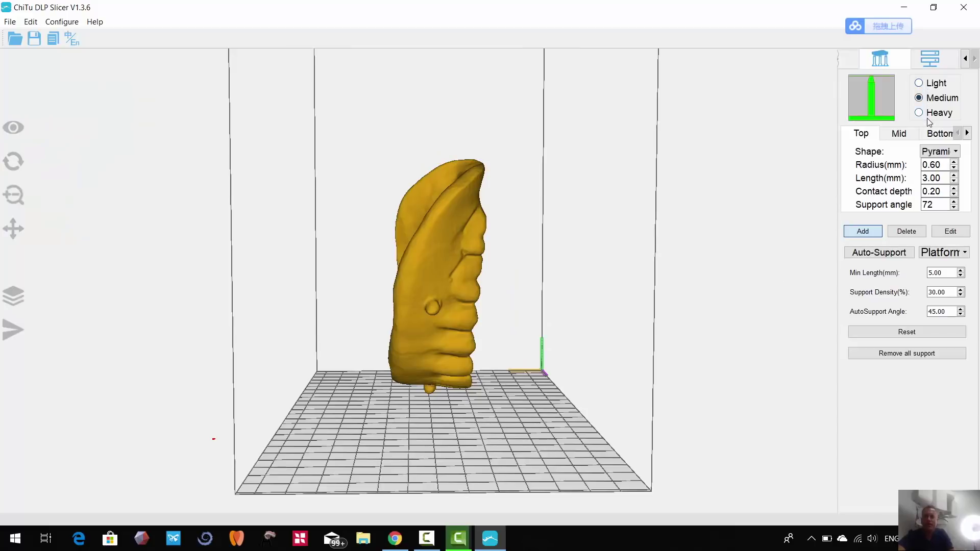
left_click_drag(684, 422, 852, 324)
left_click(879, 252)
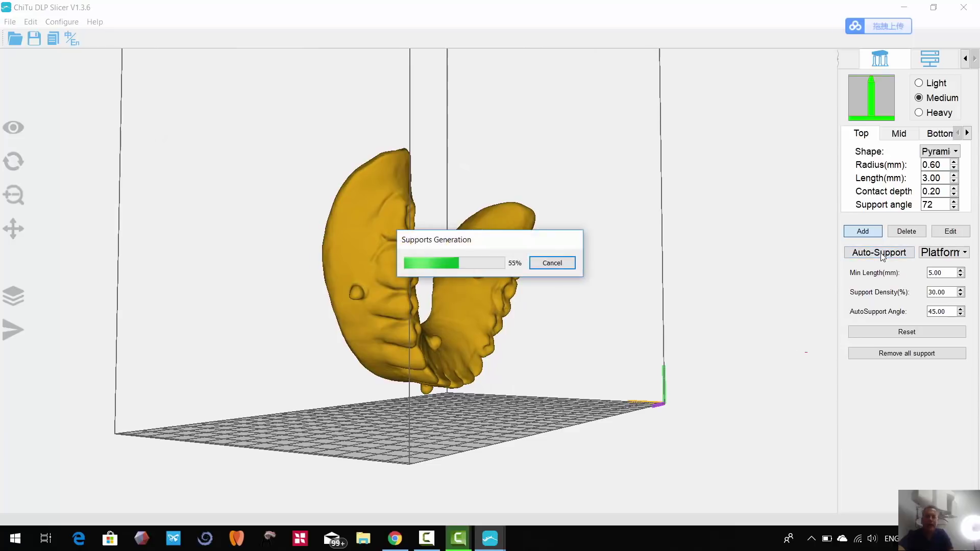
left_click_drag(696, 405, 344, 278)
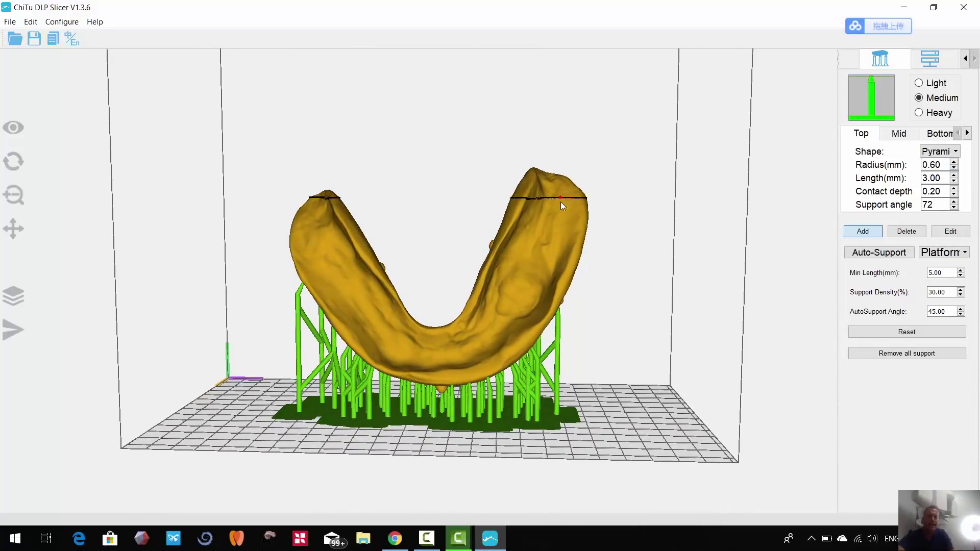
left_click_drag(639, 373, 756, 409)
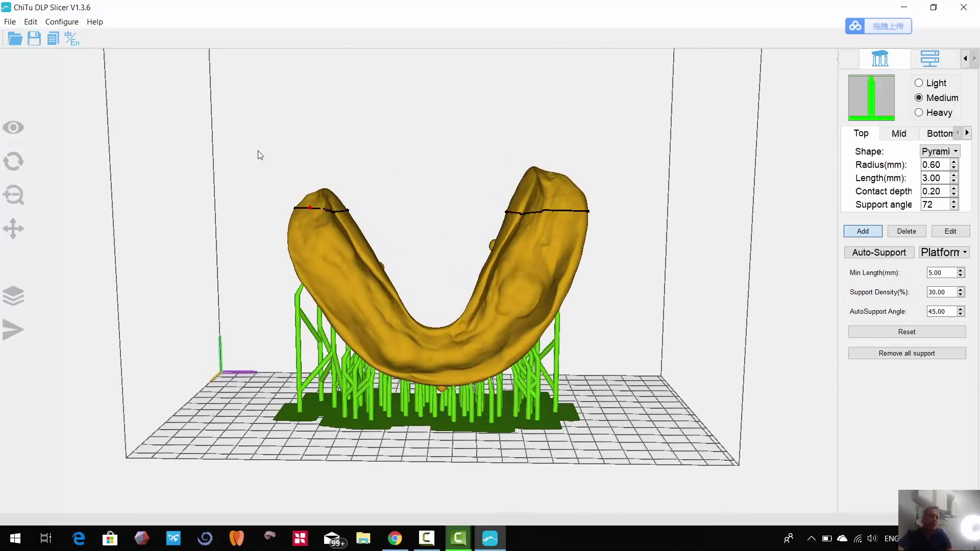
Save the supported denture to the Desktop as an STL mesh file, named with the person's first name followed by "denture"
left_click(10, 22)
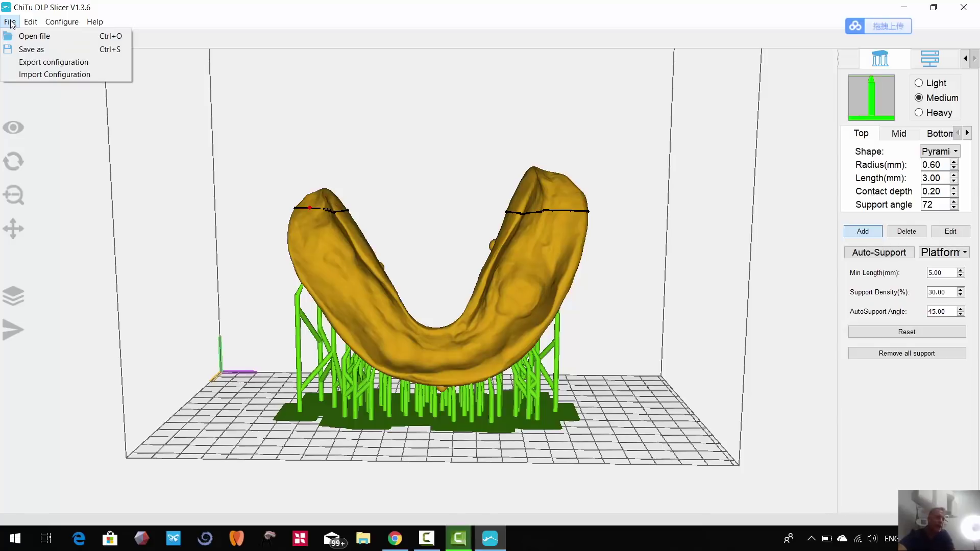
left_click(21, 50)
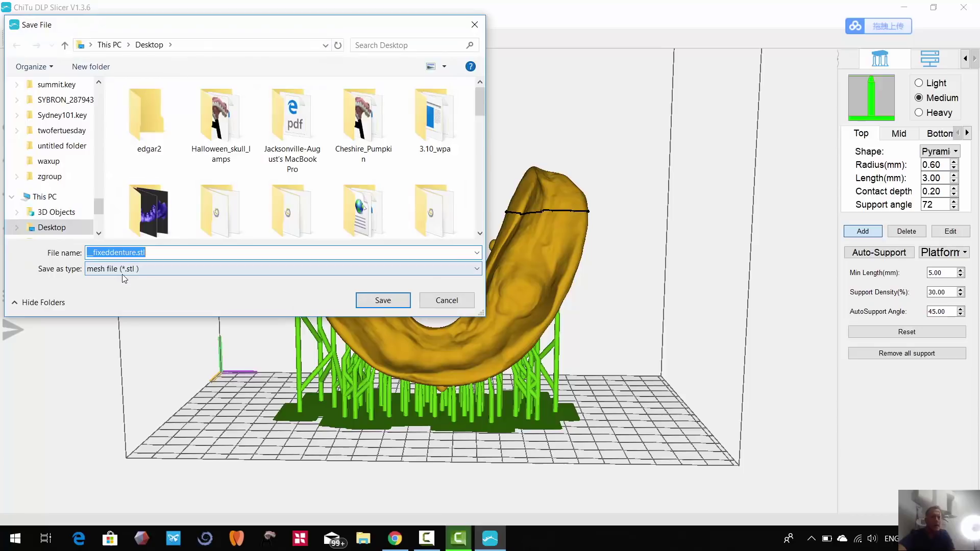
left_click_drag(158, 253, 52, 259)
type("ed")
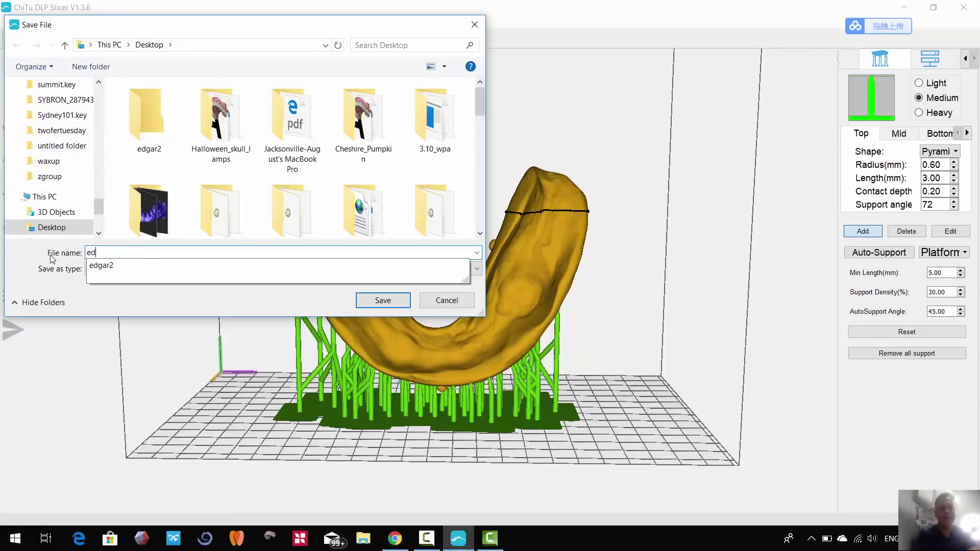
type("gardenture")
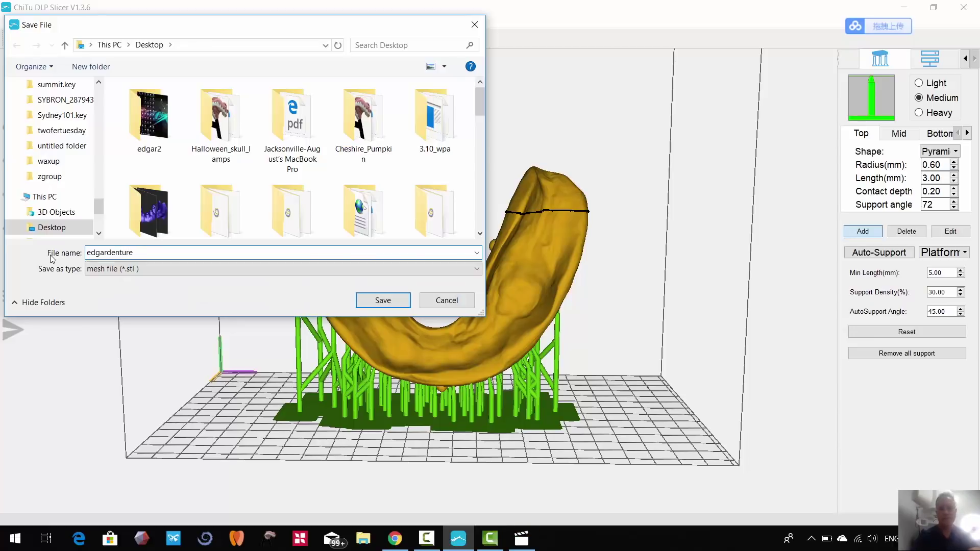
key("Return")
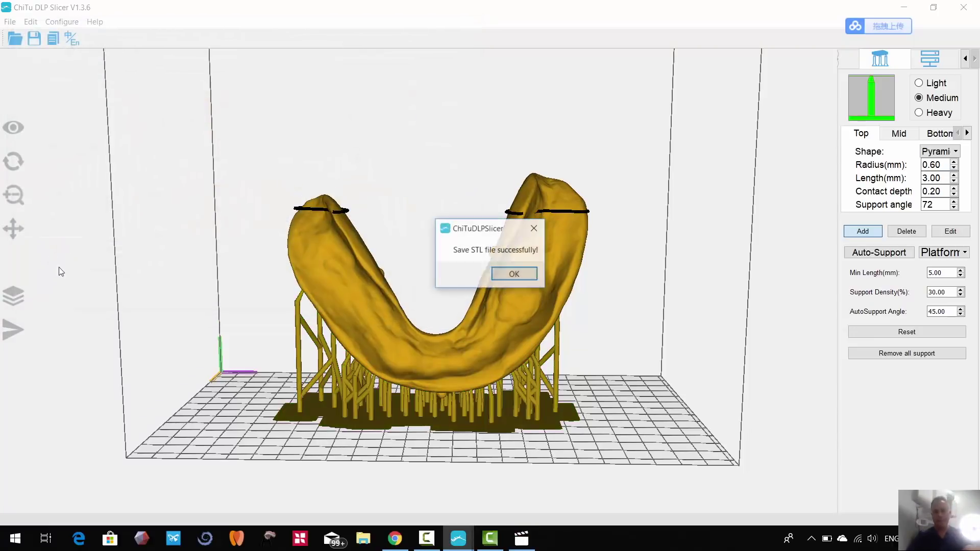
left_click(514, 274)
scroll(541, 399, "down", 3)
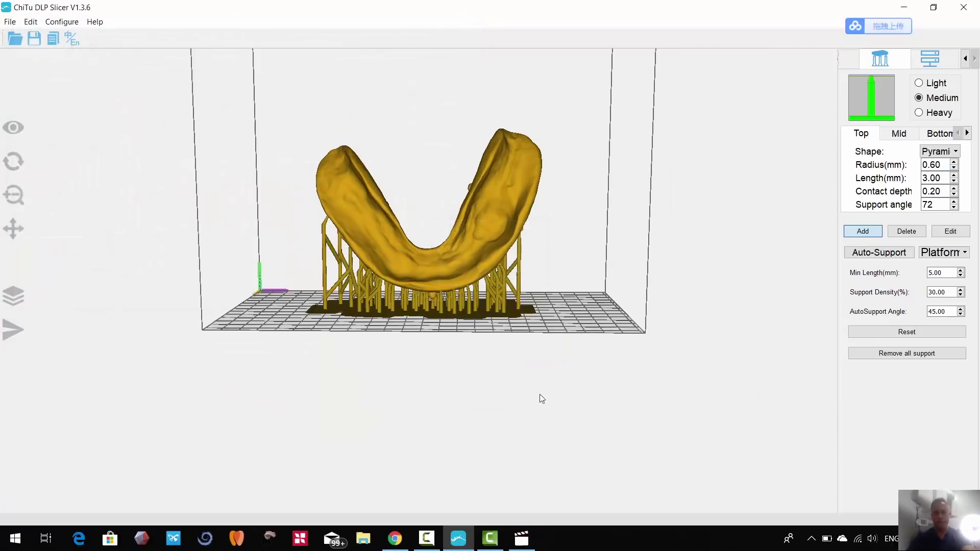
Switch to Camtasia Studio, dismiss the production results and close the produced video in Movies & TV
left_click(499, 537)
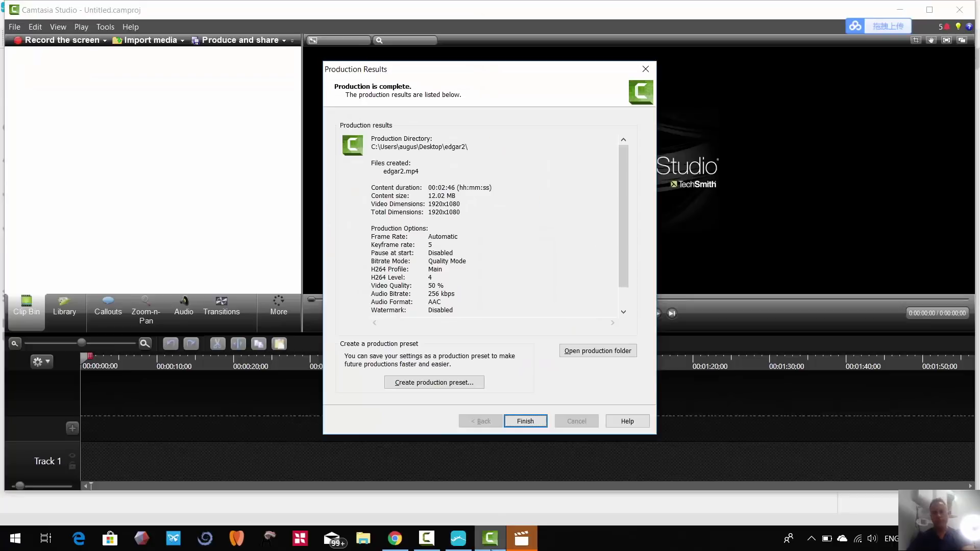
left_click(525, 421)
left_click(521, 538)
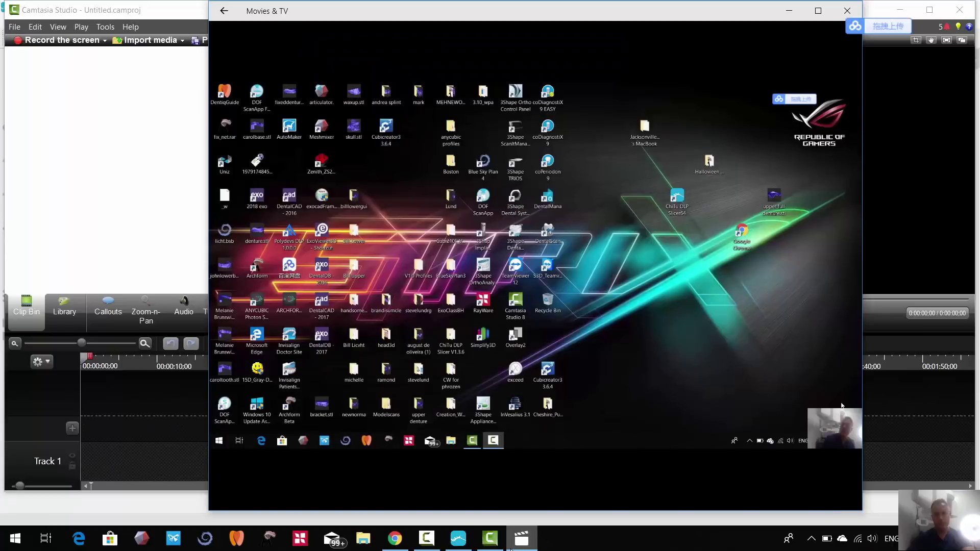
left_click(508, 546)
mouse_move(508, 546)
left_click(483, 418)
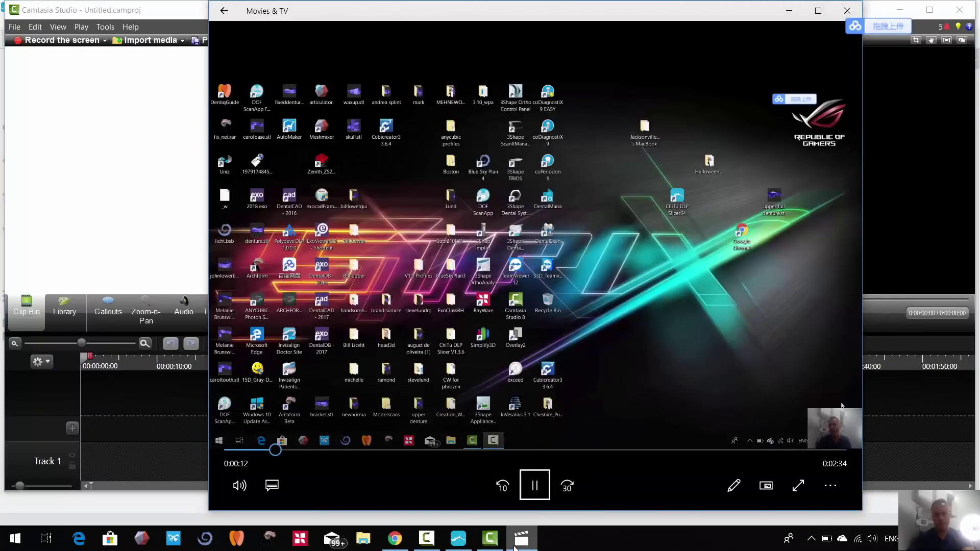
left_click(846, 10)
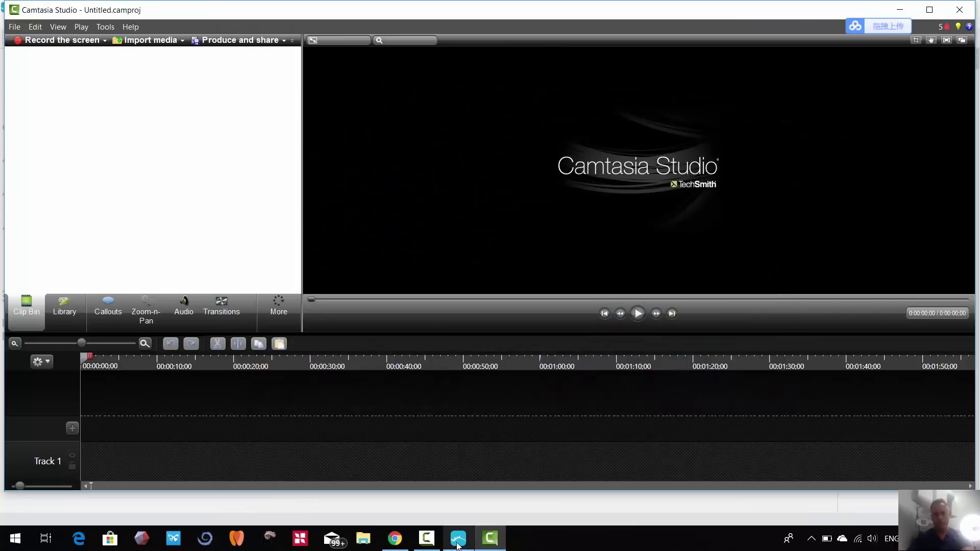
Switch to Chrome and open the Phrozen printer's NanoDLP home page at 192.168.0.14
left_click(435, 545)
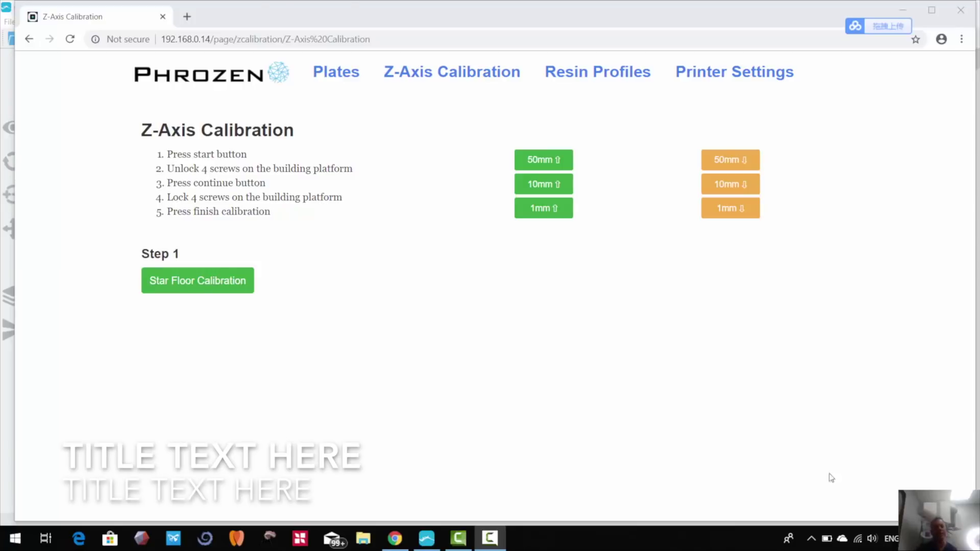
left_click(363, 37)
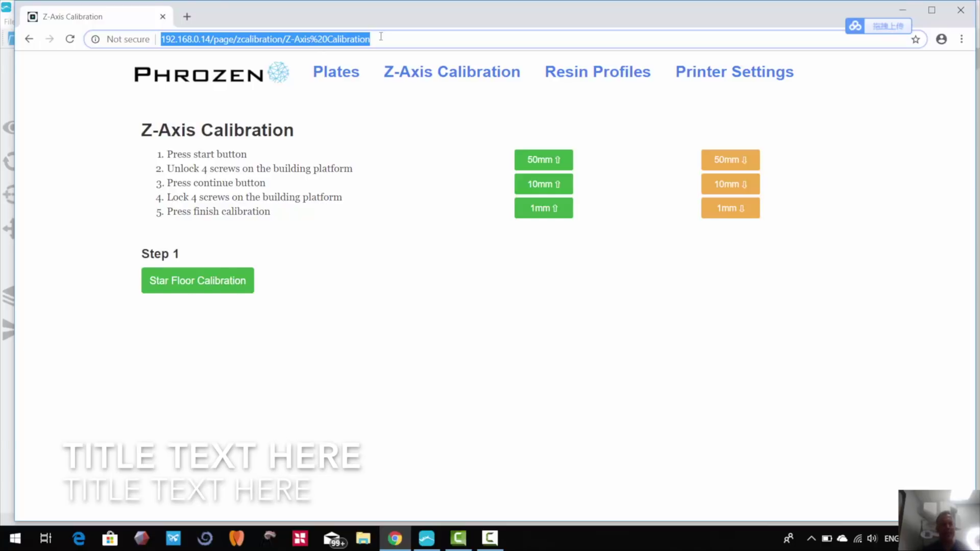
type("19")
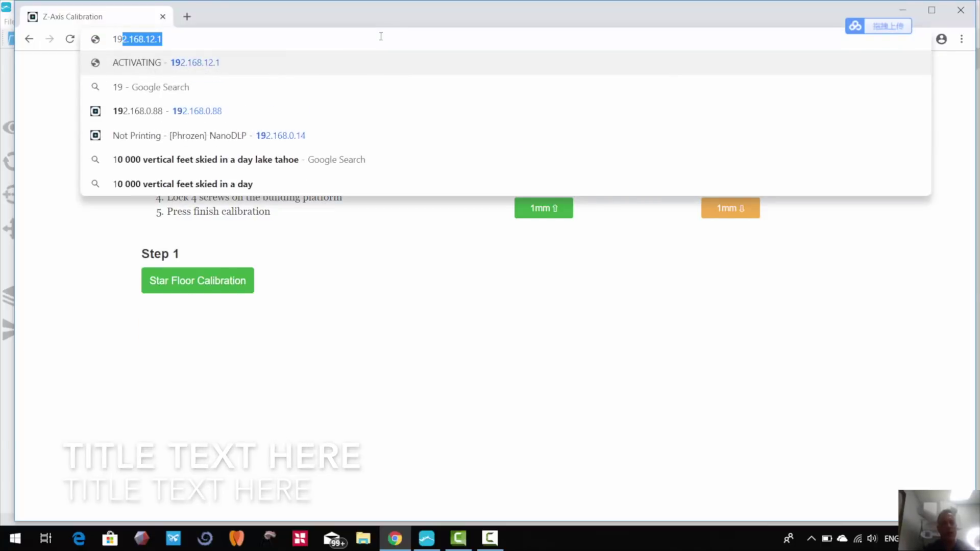
type("2")
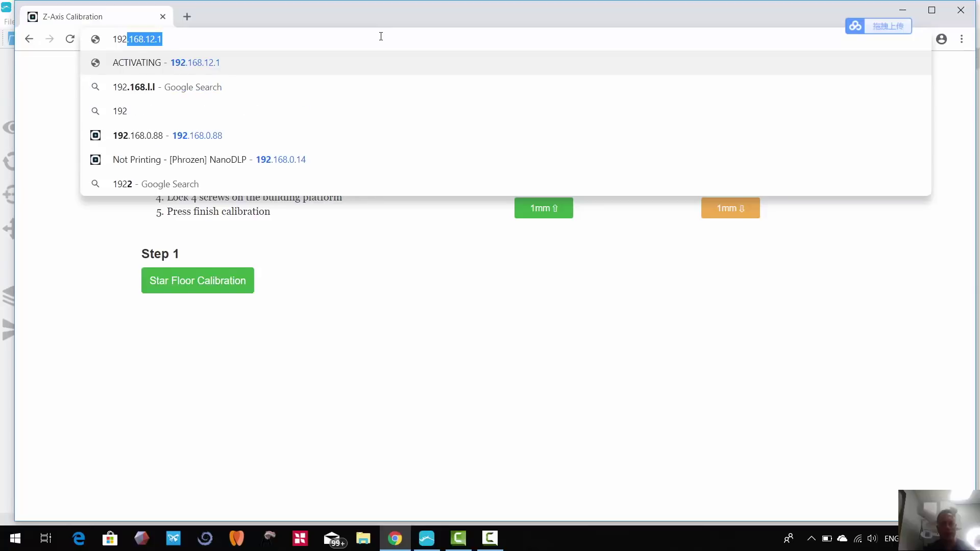
type(".168")
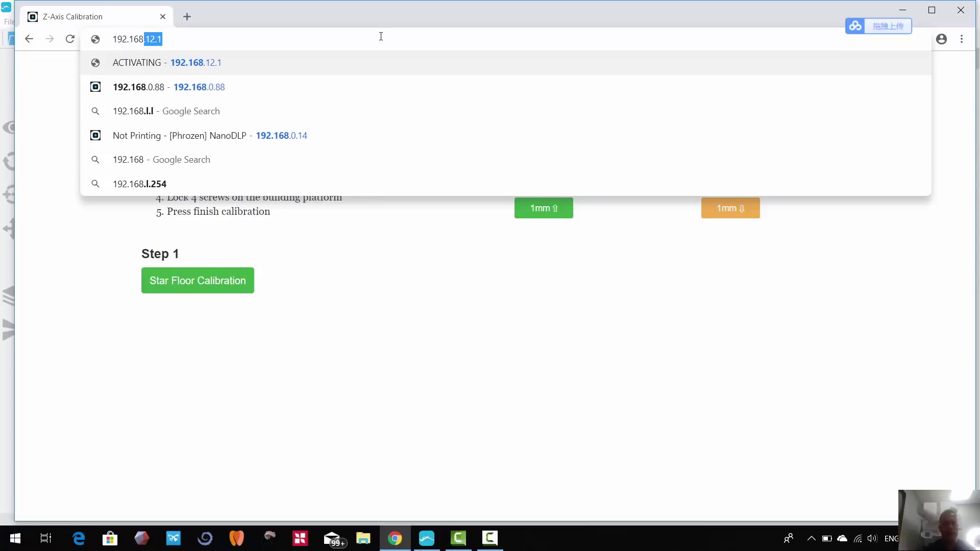
type(".0.")
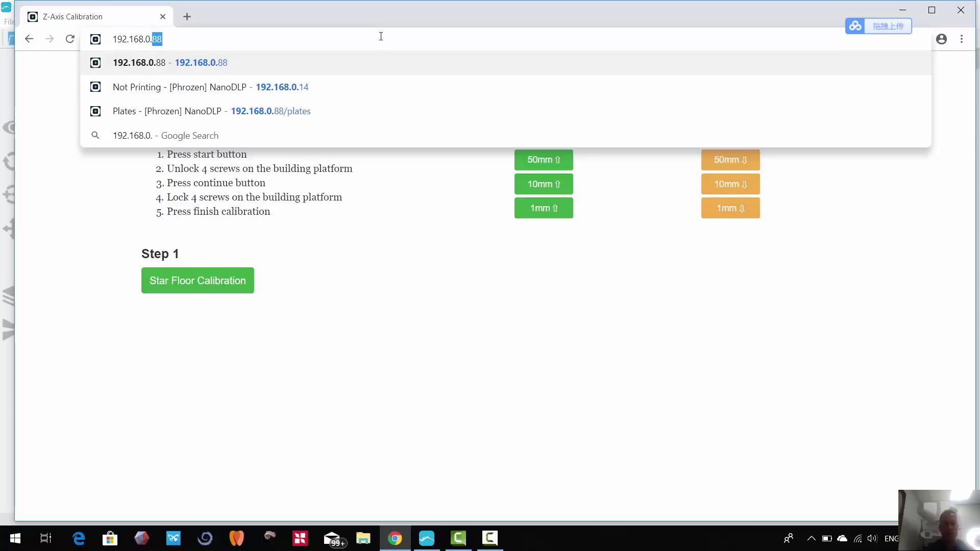
type("14")
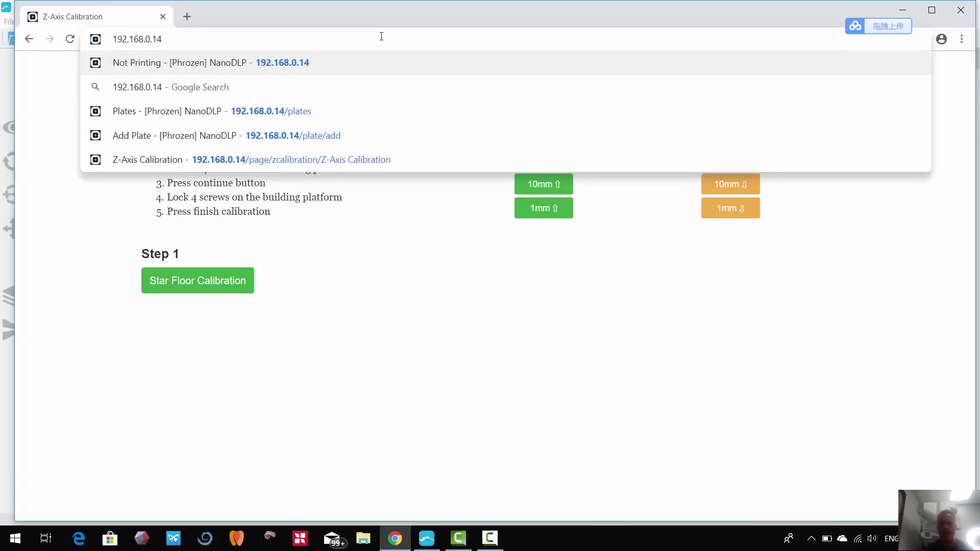
key("Return")
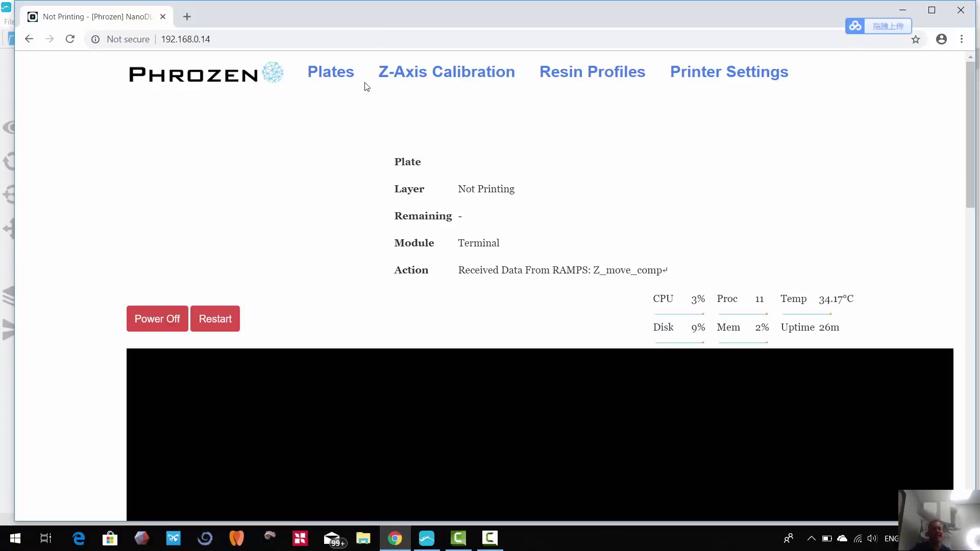
Start adding a new plate to the printer and choose the saved denture STL from the Desktop as its plate file
left_click(333, 81)
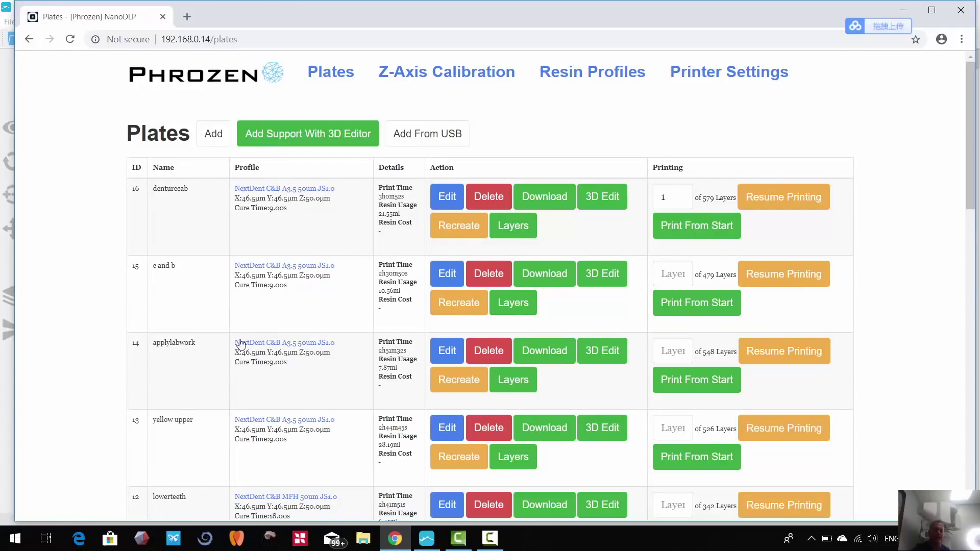
left_click(213, 134)
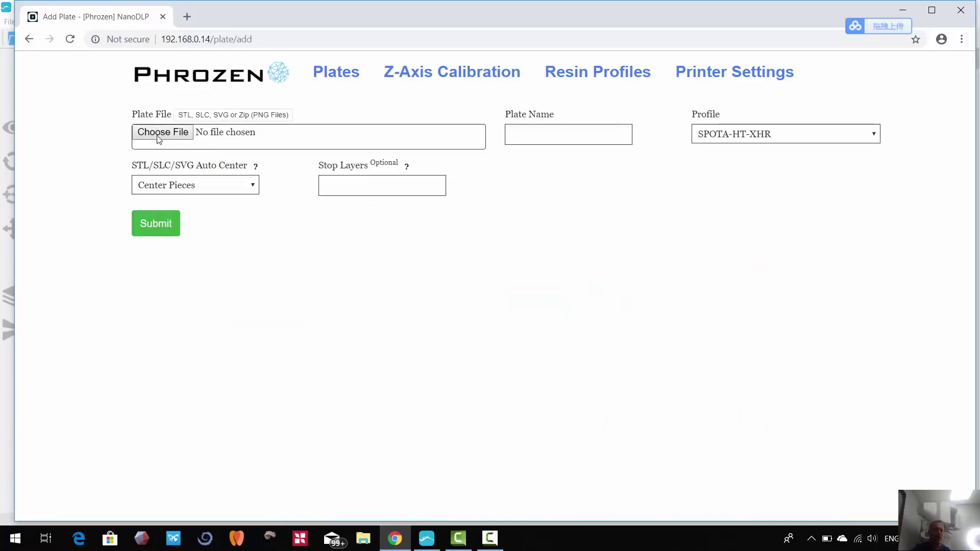
left_click(183, 140)
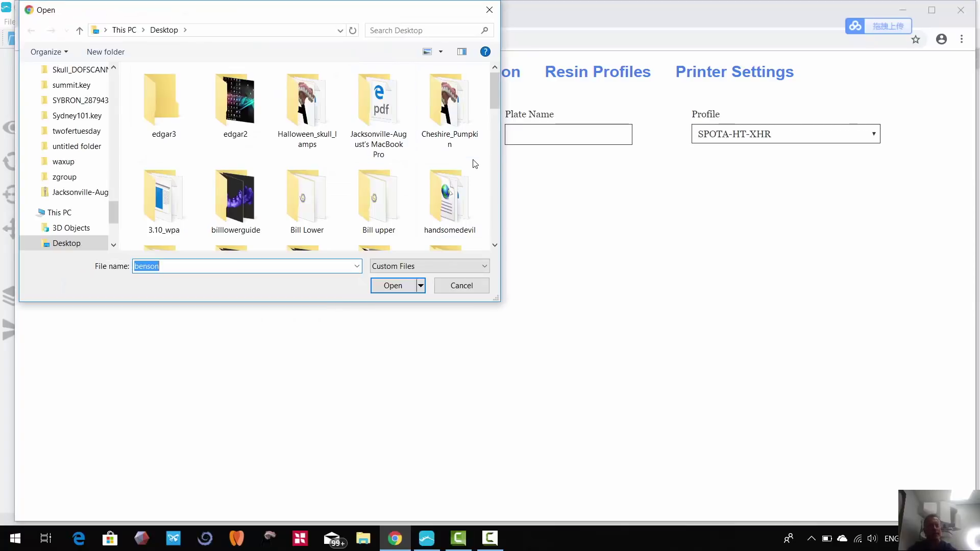
type("ed")
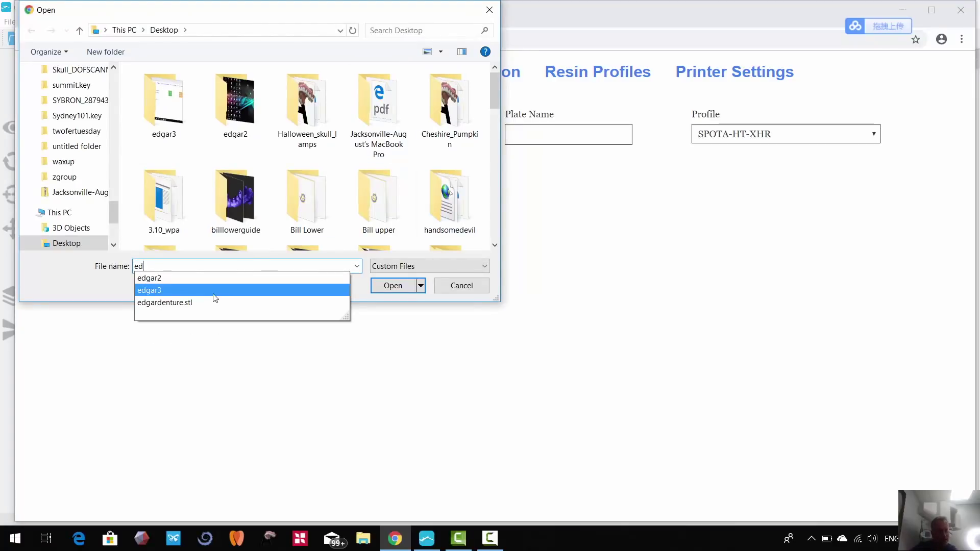
left_click(205, 302)
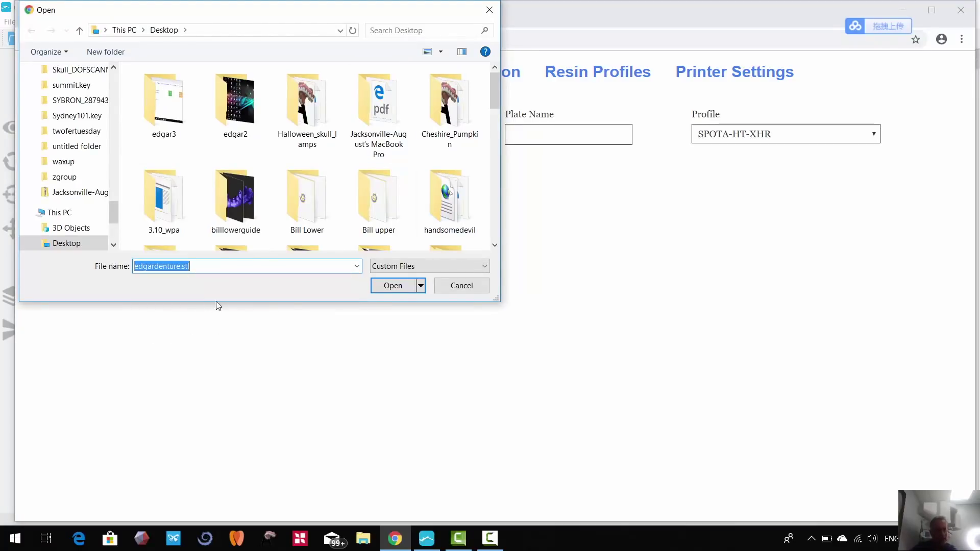
left_click(393, 285)
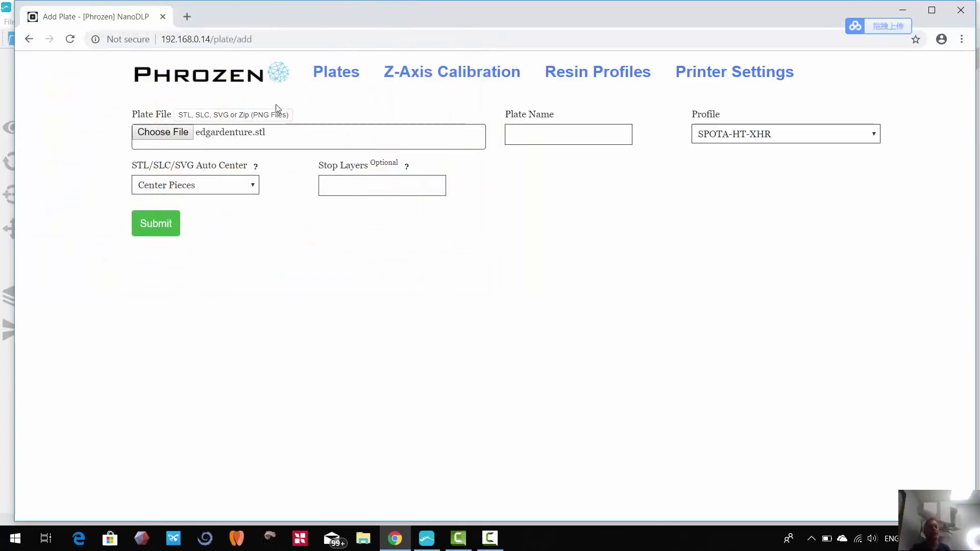
Name the plate with the person's first name, assign the NextDent C&B MFH 50um JS1.0 profile, and submit it with Center Pieces
left_click(556, 141)
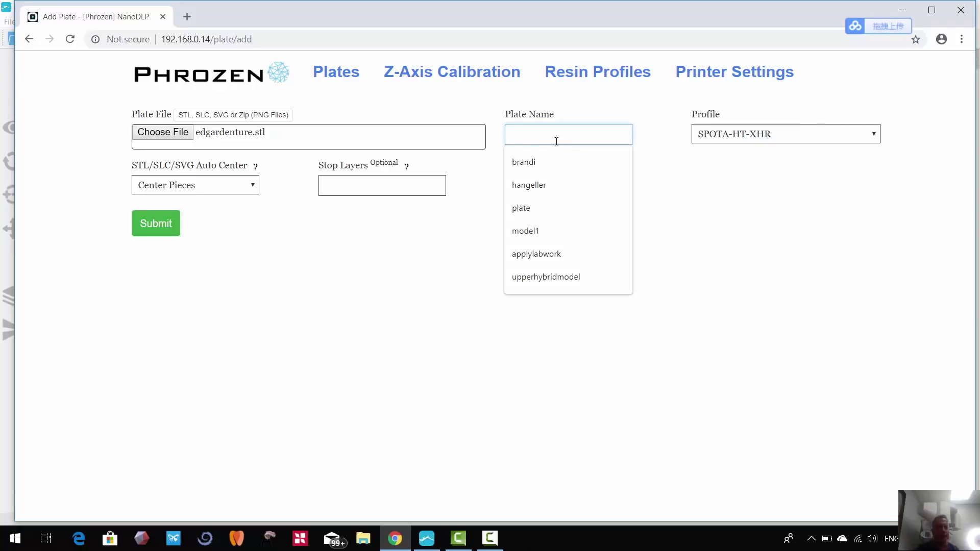
type("Edga")
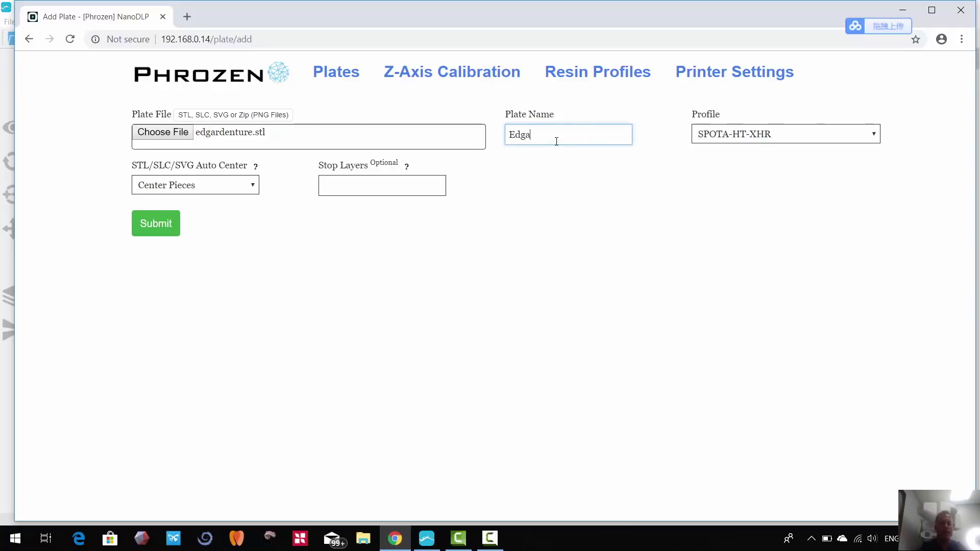
type("r")
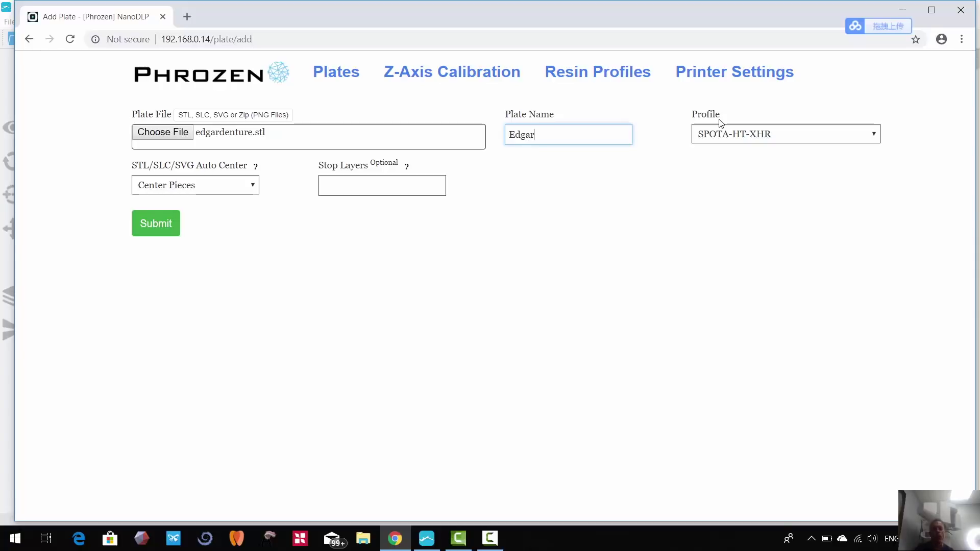
left_click(737, 139)
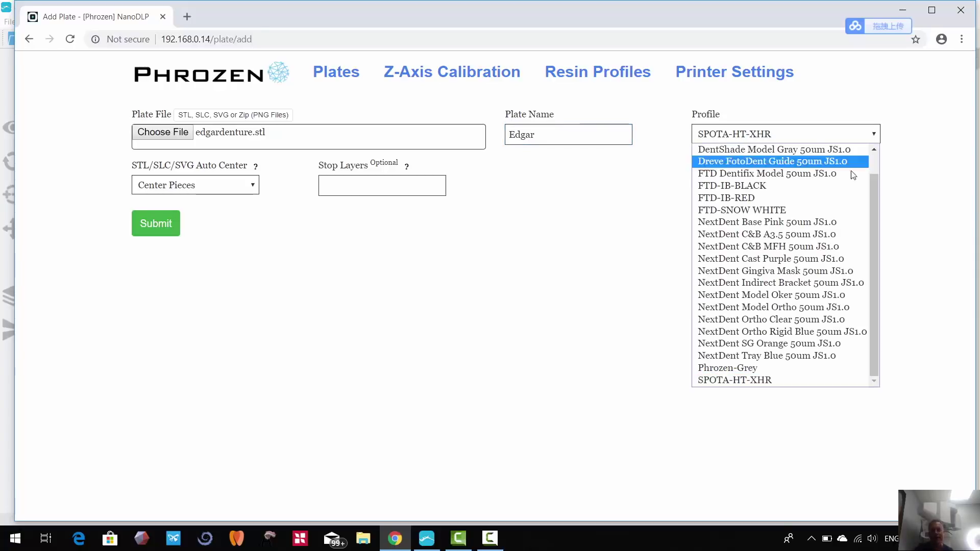
left_click(821, 248)
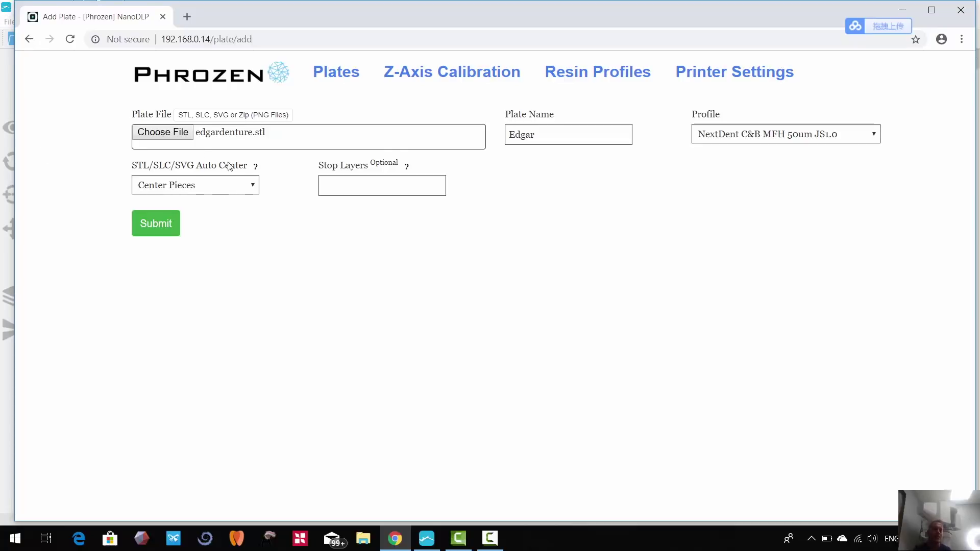
left_click(161, 230)
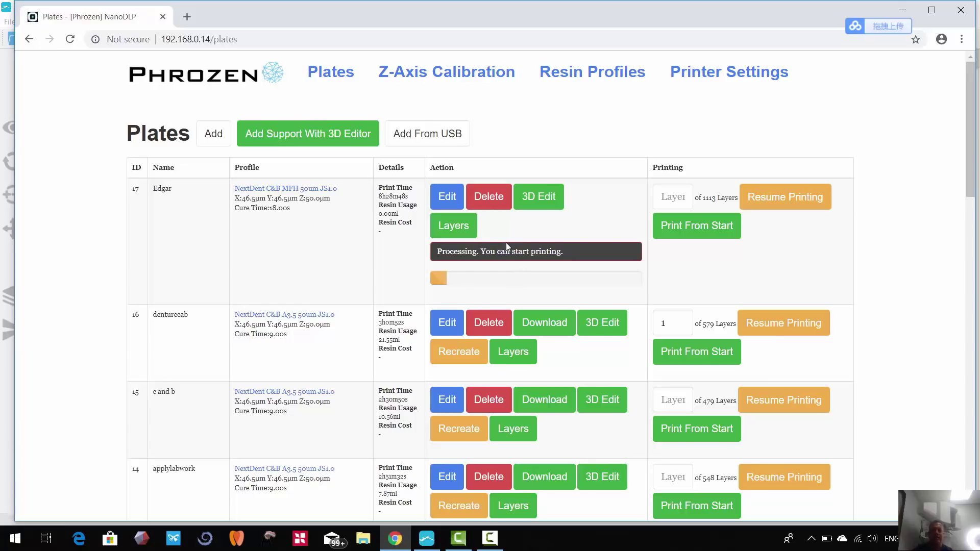
Examine the layer preview of the new denture plate, including its support base, and return to the plates list
left_click(456, 232)
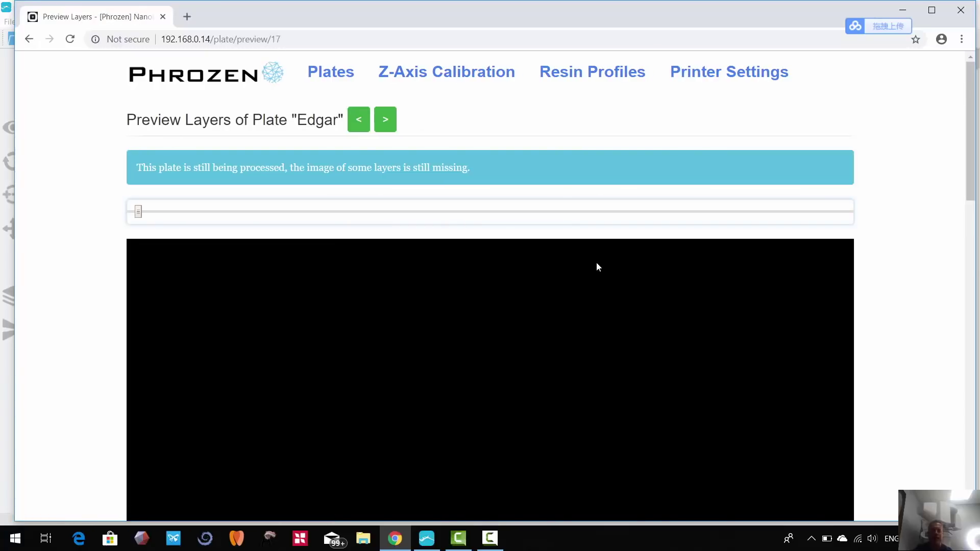
scroll(592, 266, "down", 4)
scroll(586, 271, "down", 10)
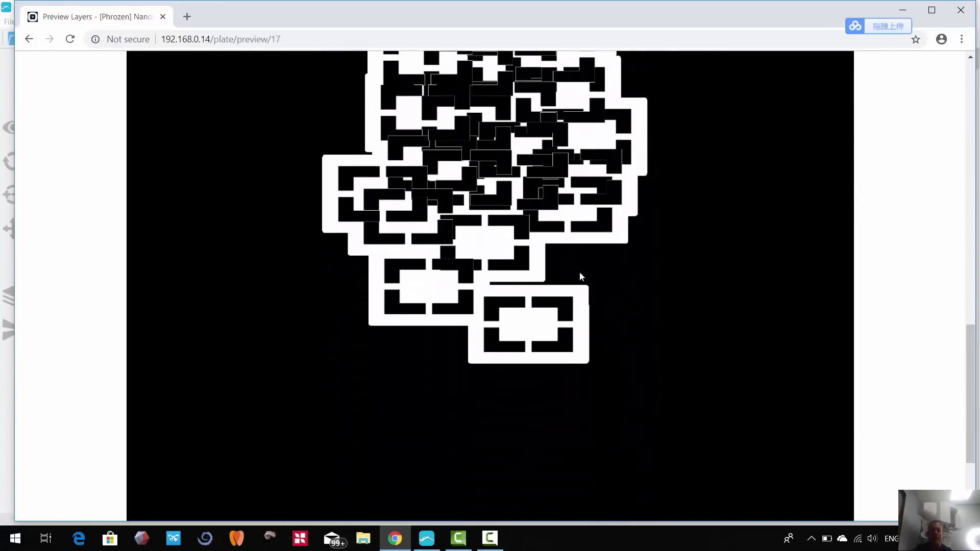
scroll(564, 337, "up", 10)
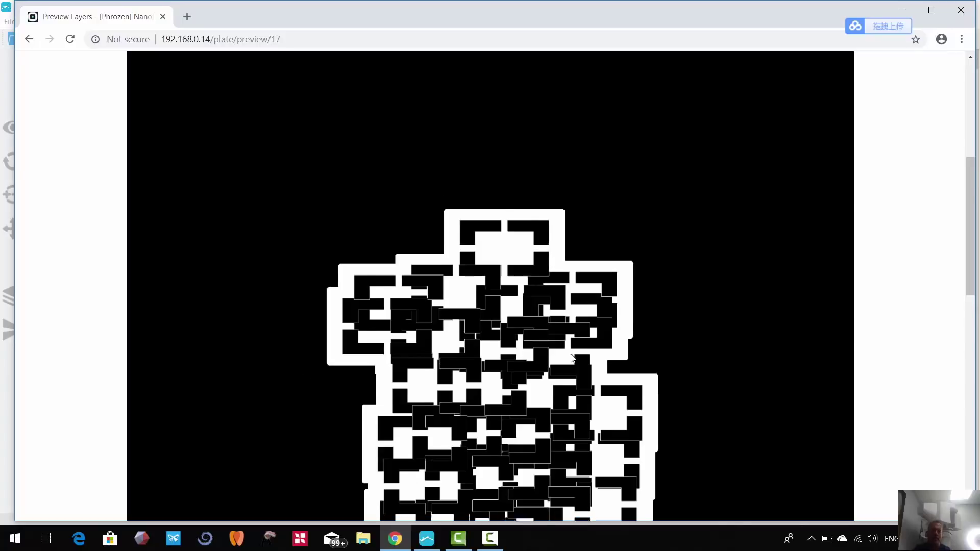
scroll(570, 362, "down", 4)
scroll(570, 362, "down", 6)
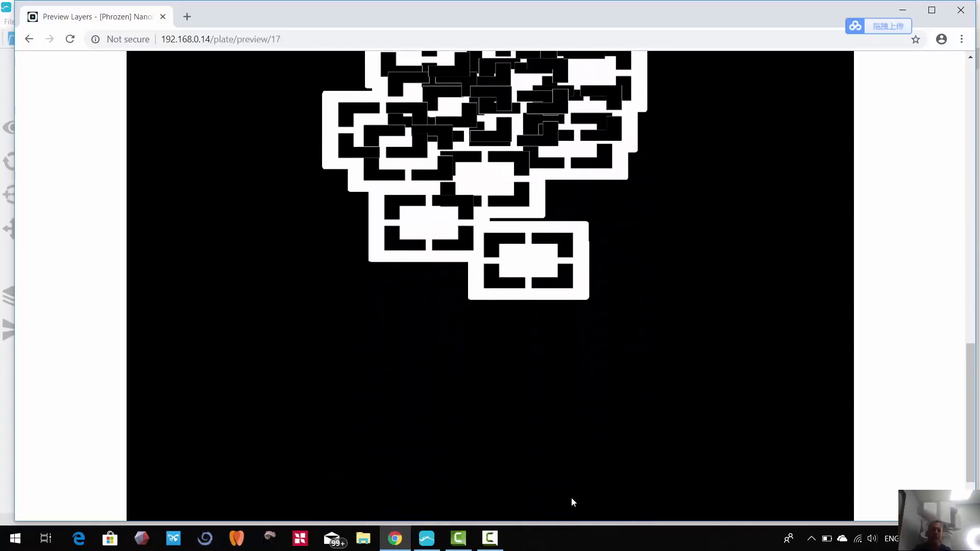
scroll(571, 414, "up", 7)
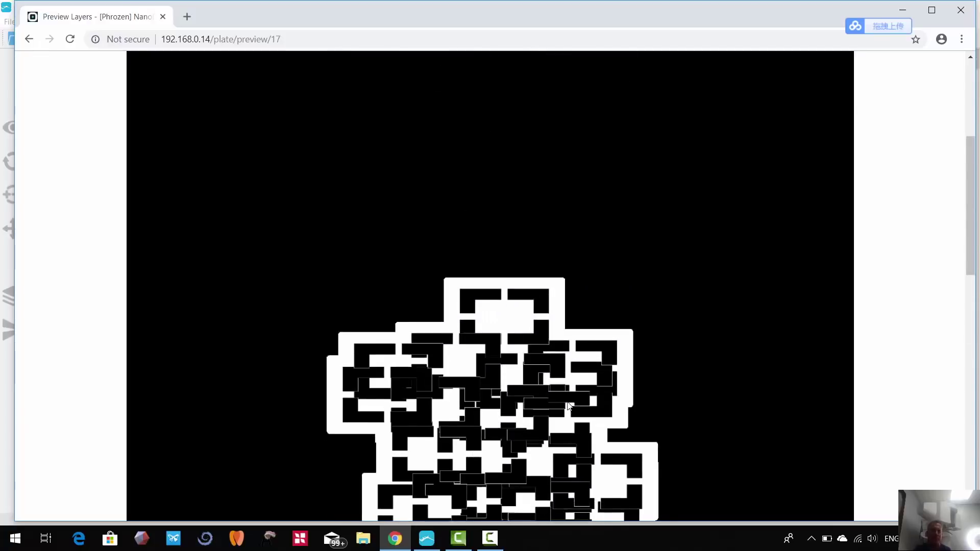
scroll(568, 405, "up", 5)
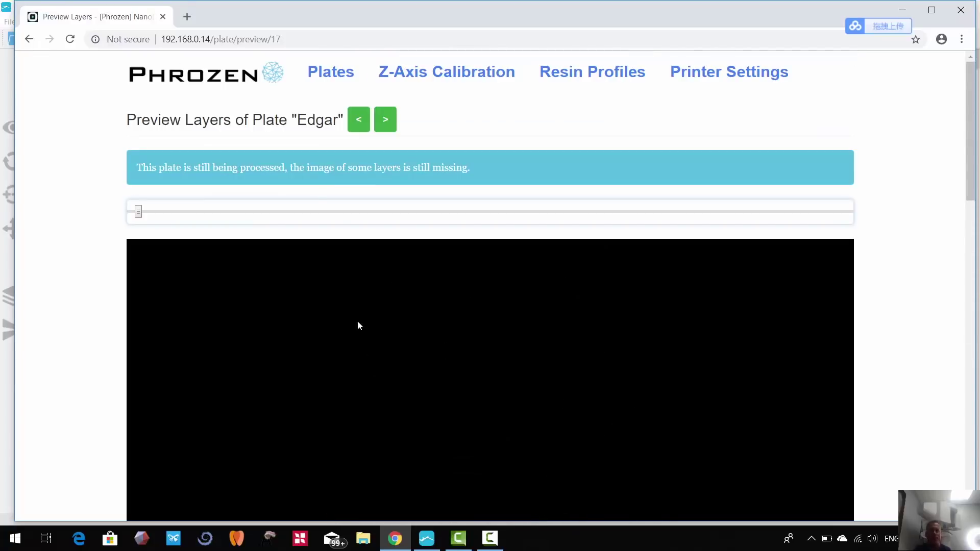
left_click(28, 41)
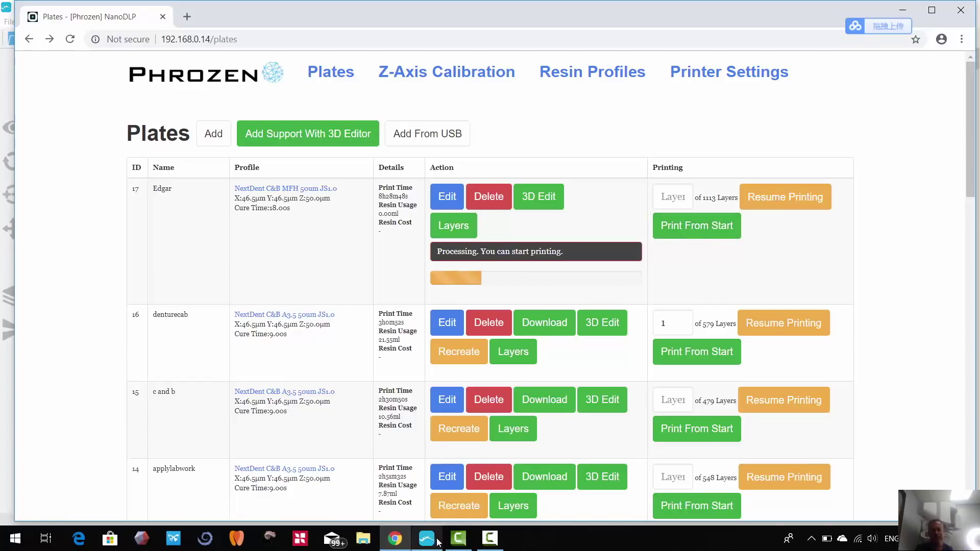
left_click(452, 544)
left_click(451, 544)
left_click(490, 538)
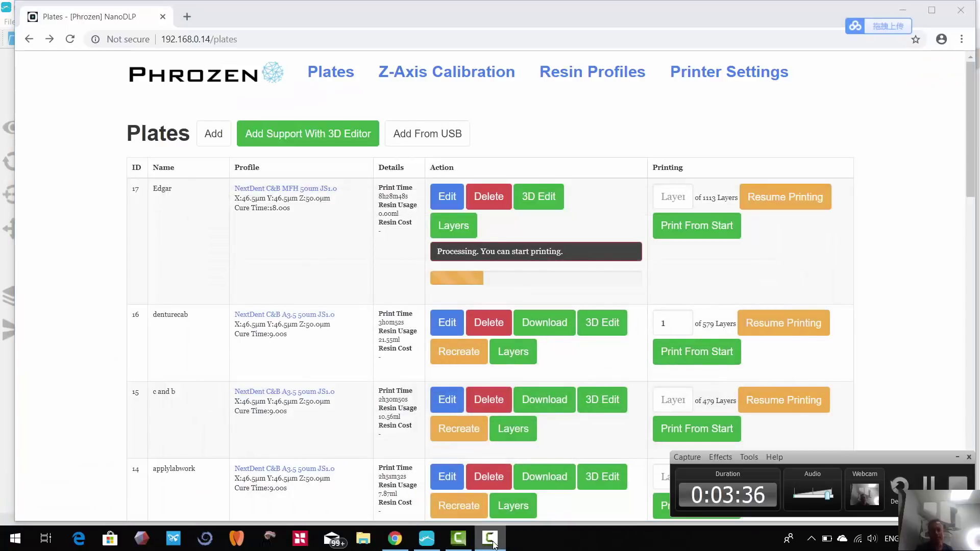